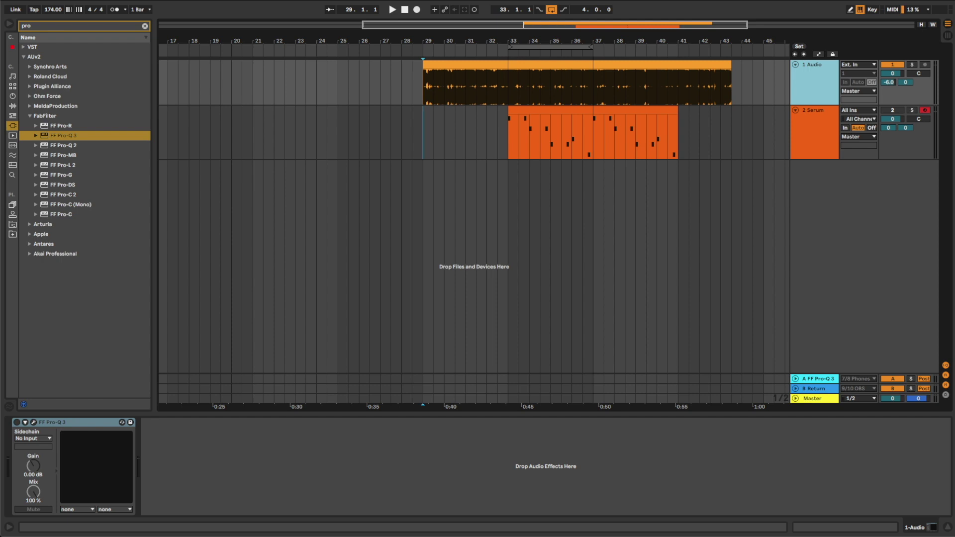
Select the 2 Serum track to show its Serum, Pro-Q 3 and Trash 2 chain, and start playback.
key(Down)
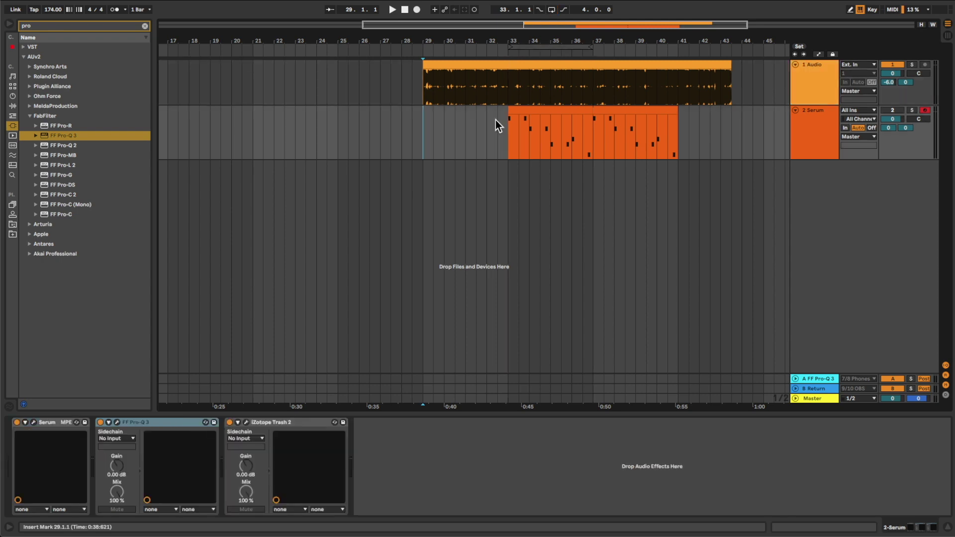
key(space)
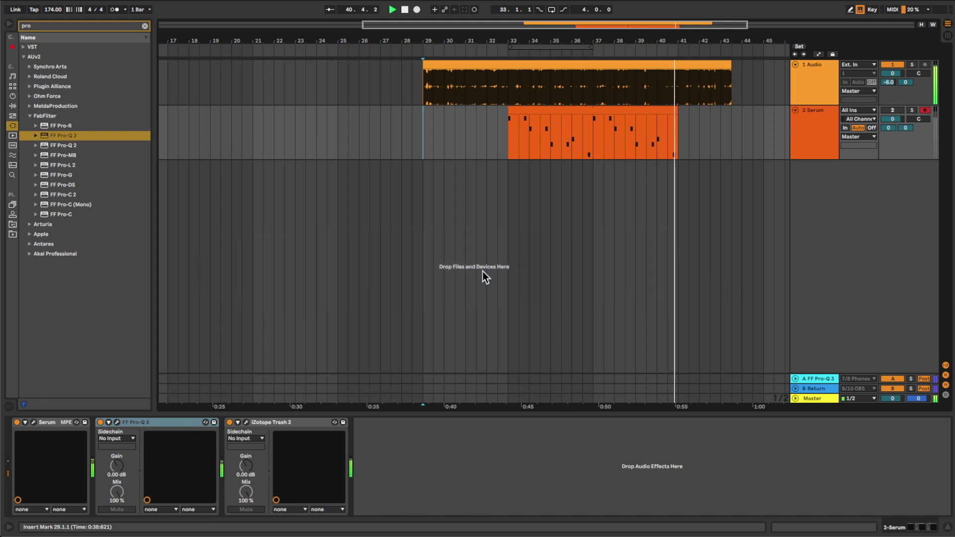
Play the 1 Audio track as a reference, switch on its FF Pro-Q 3, then stop playback.
key(space)
key(Up)
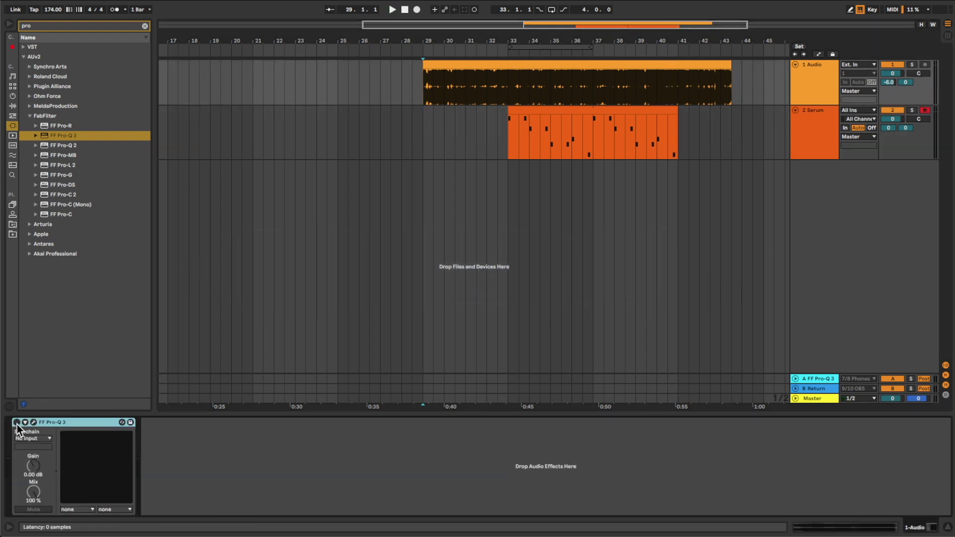
key(space)
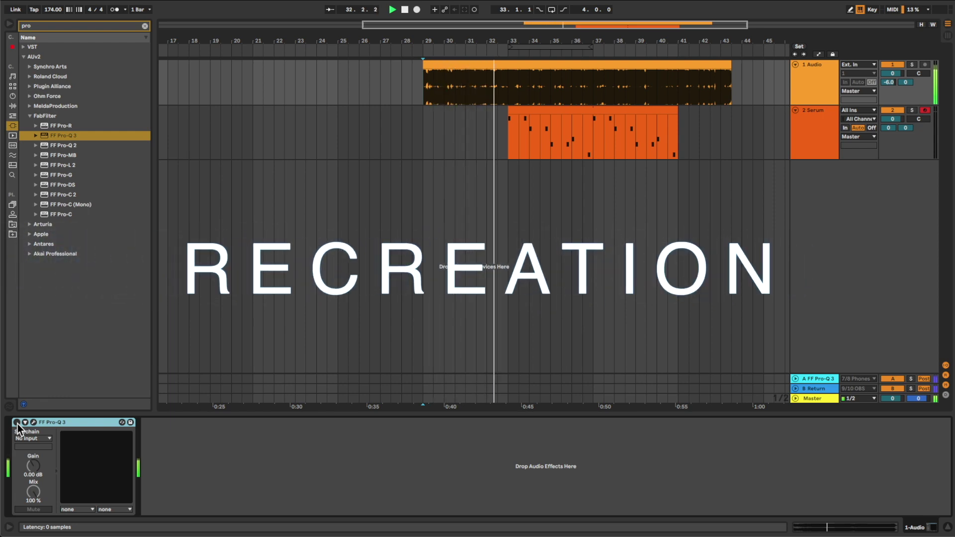
click(16, 422)
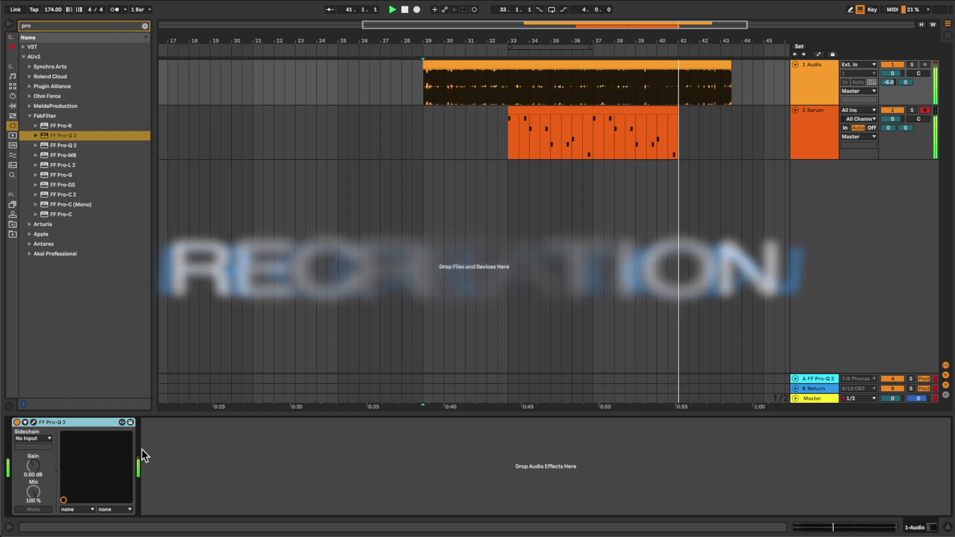
key(space)
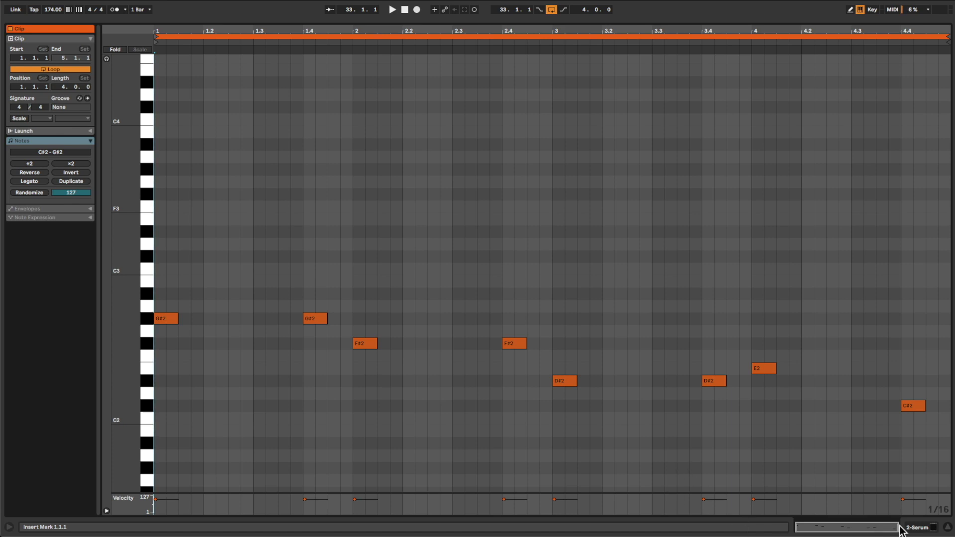
Leave the Serum clip's piano roll and return to Arrangement View.
click(933, 530)
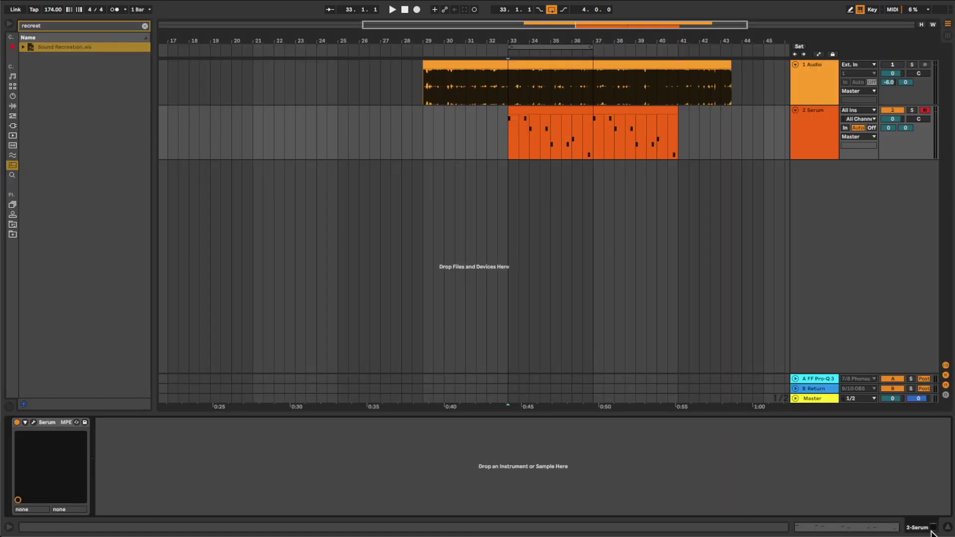
Open Serum and load the Analog 4088 wavetable into OSC A at octave -1.
click(34, 422)
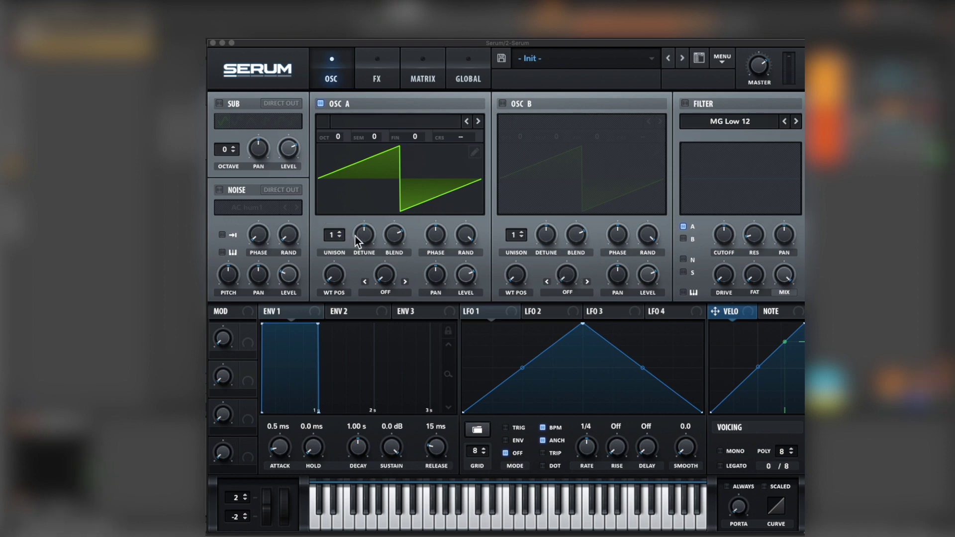
click(405, 127)
mouse_move(407, 132)
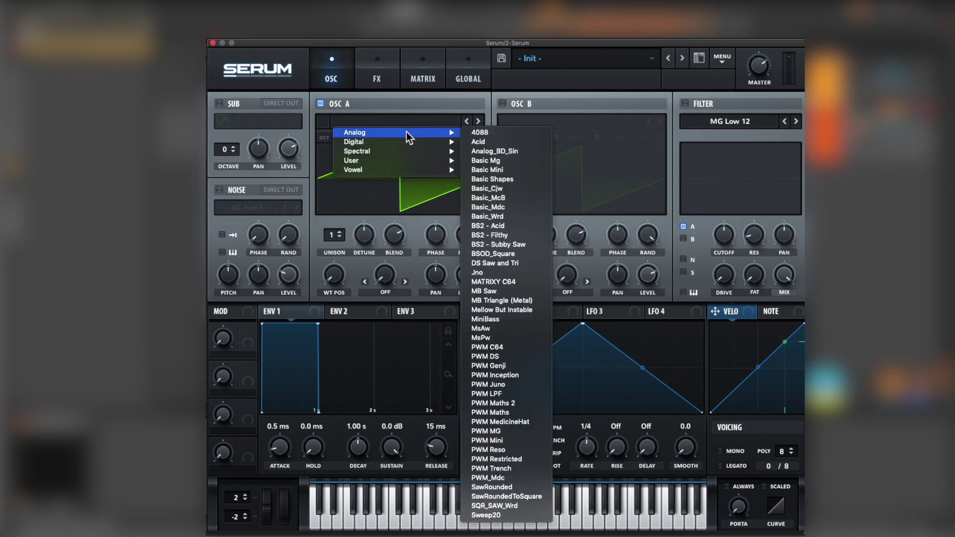
click(488, 133)
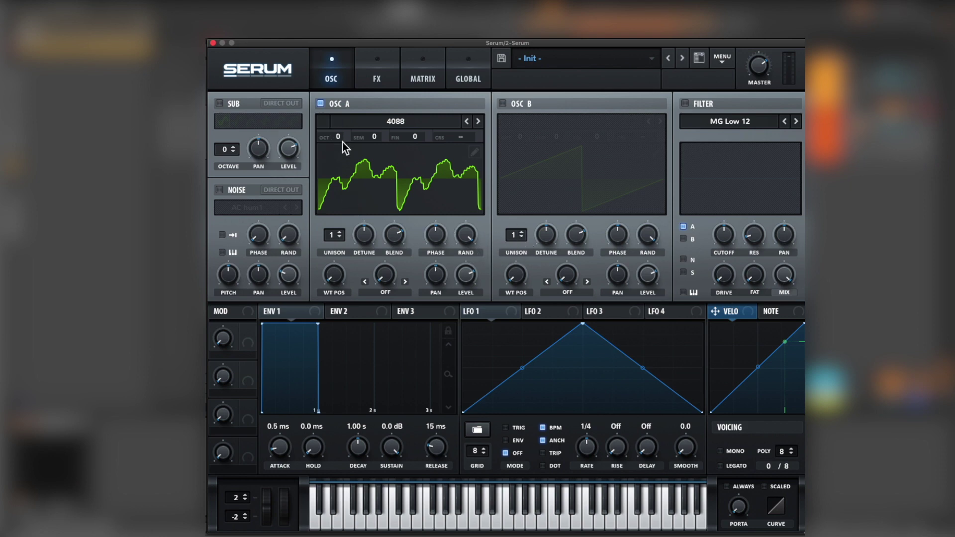
mouse_move(342, 140)
scroll(342, 149, down, 1)
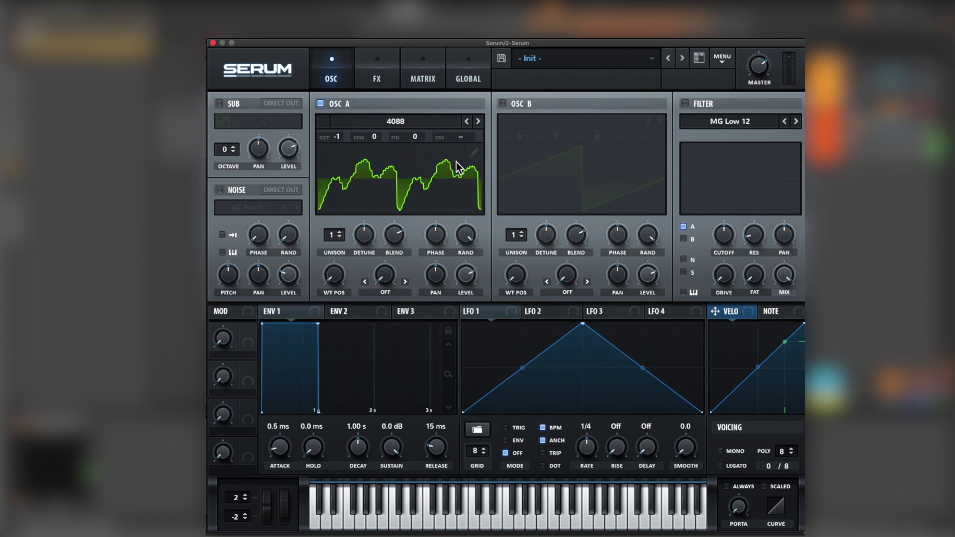
Enable OSC B with the Analog Basic Shapes wavetable.
click(503, 104)
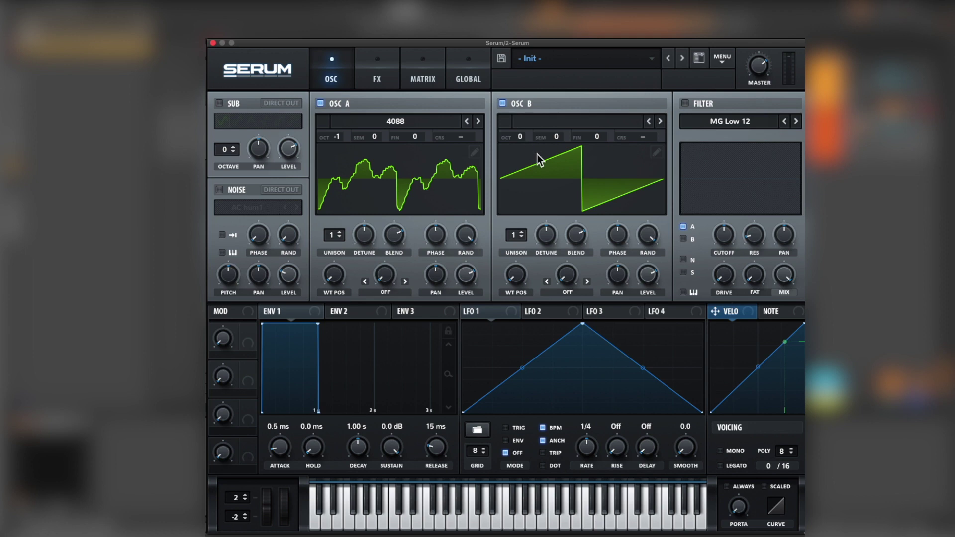
click(613, 128)
mouse_move(638, 133)
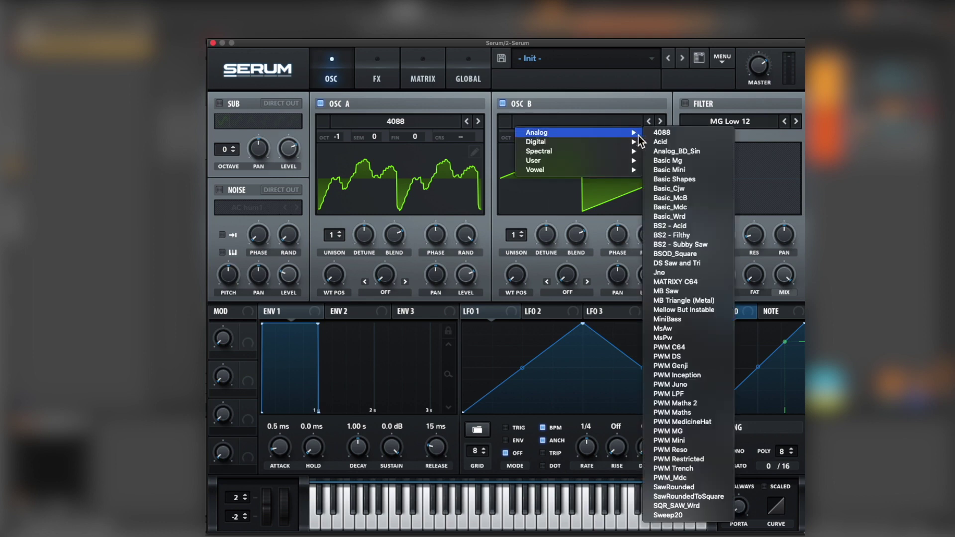
click(703, 179)
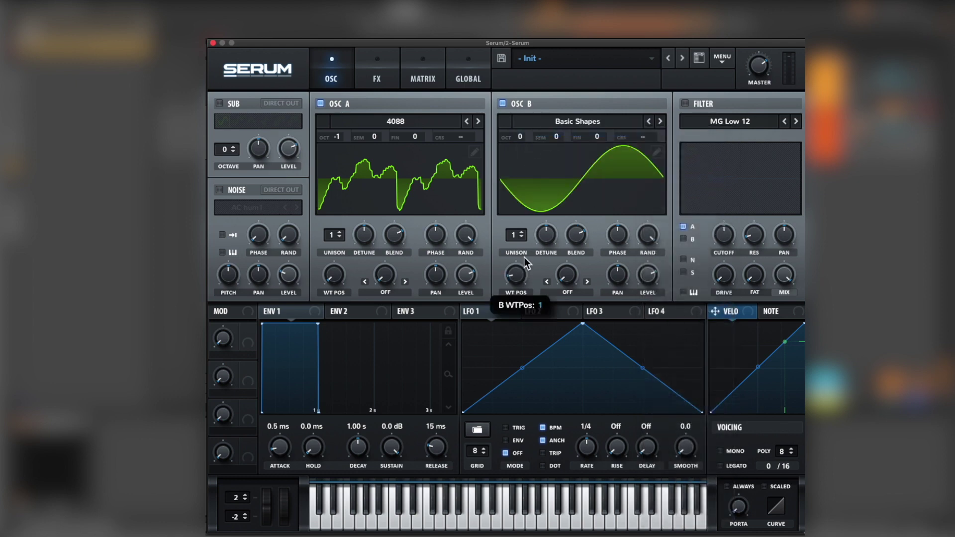
Set OSC B's wavetable position to the triangle shape and tune it up 1 octave and 7 semitones.
drag(524, 258, 522, 233)
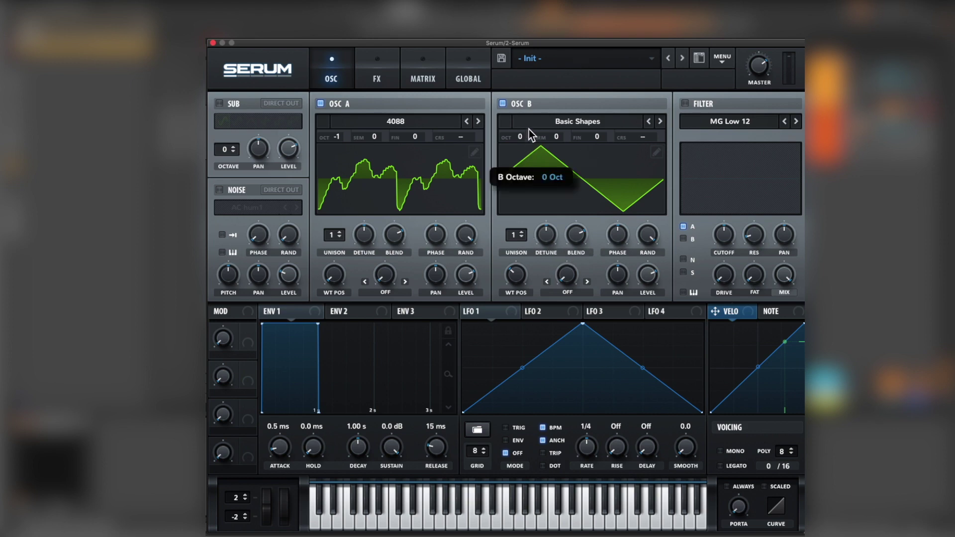
drag(529, 129, 572, 98)
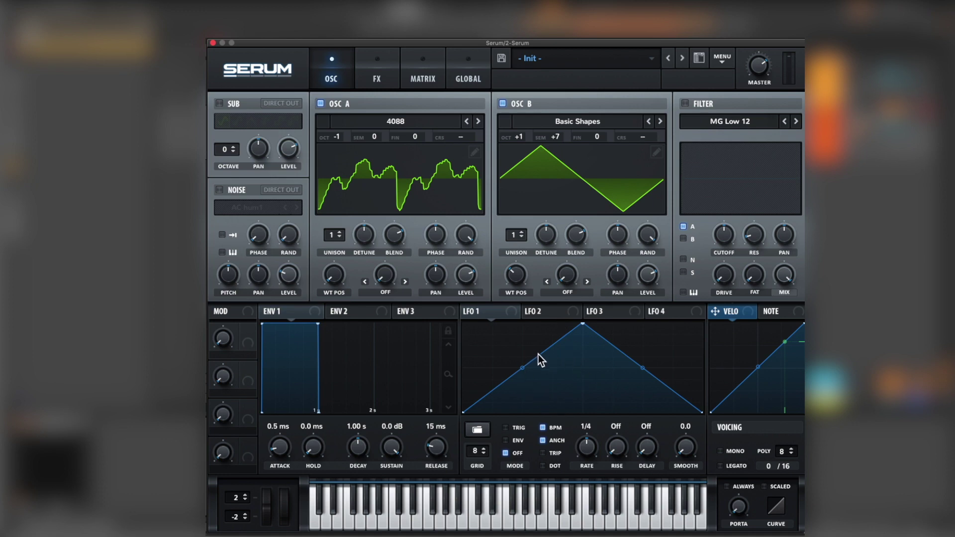
Enable a triangle sub oscillator, set lower at 50% level; set OSC B RAND to minimum and OSC A phase to 91°.
click(219, 104)
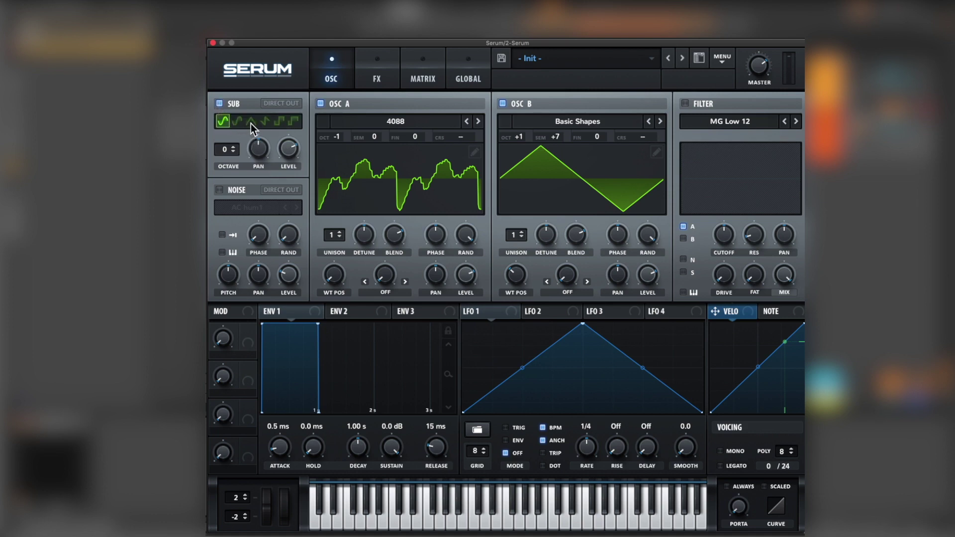
click(251, 122)
drag(220, 155, 232, 165)
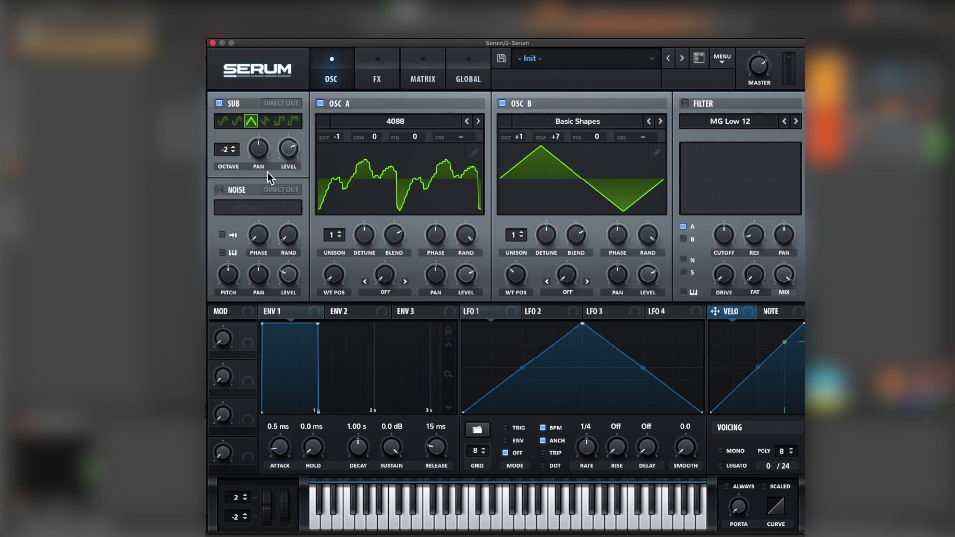
drag(297, 153, 292, 176)
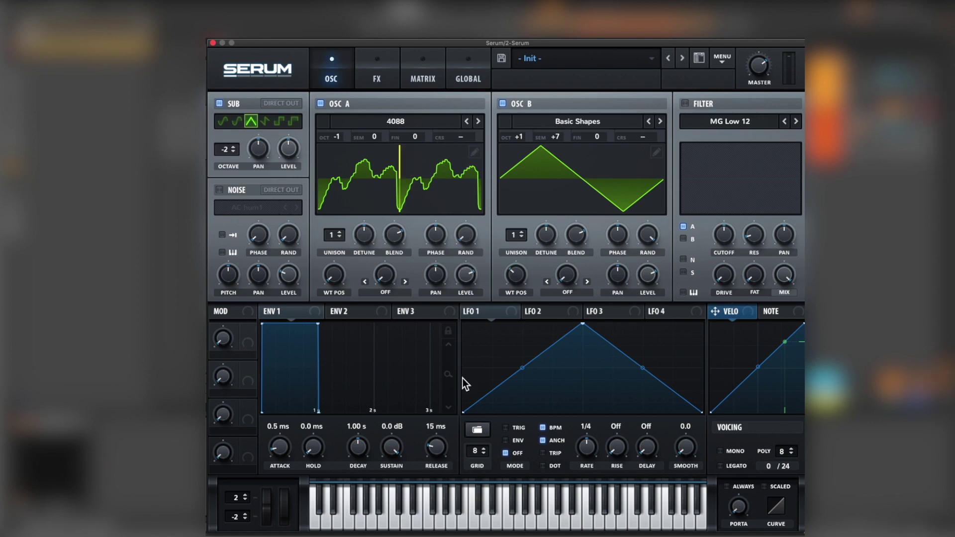
drag(656, 241, 640, 274)
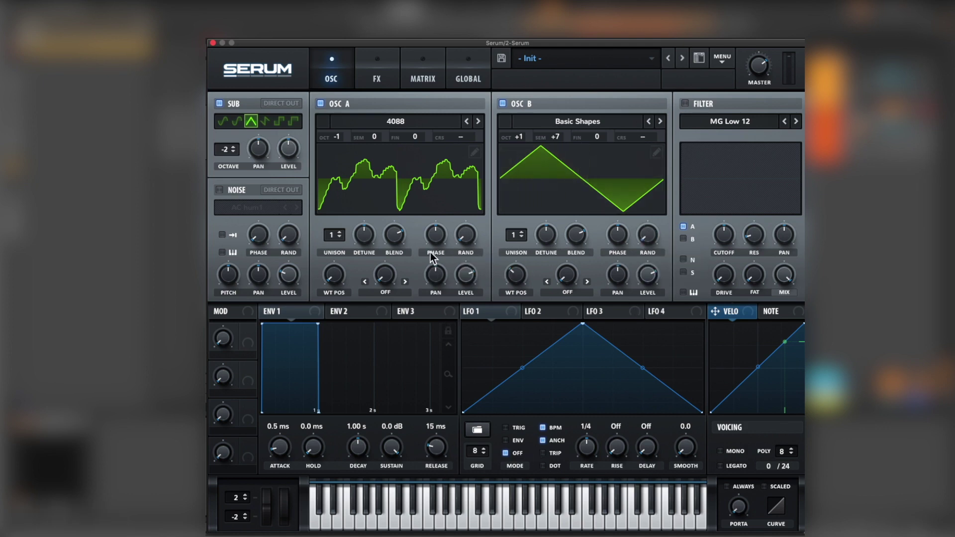
drag(445, 240, 447, 271)
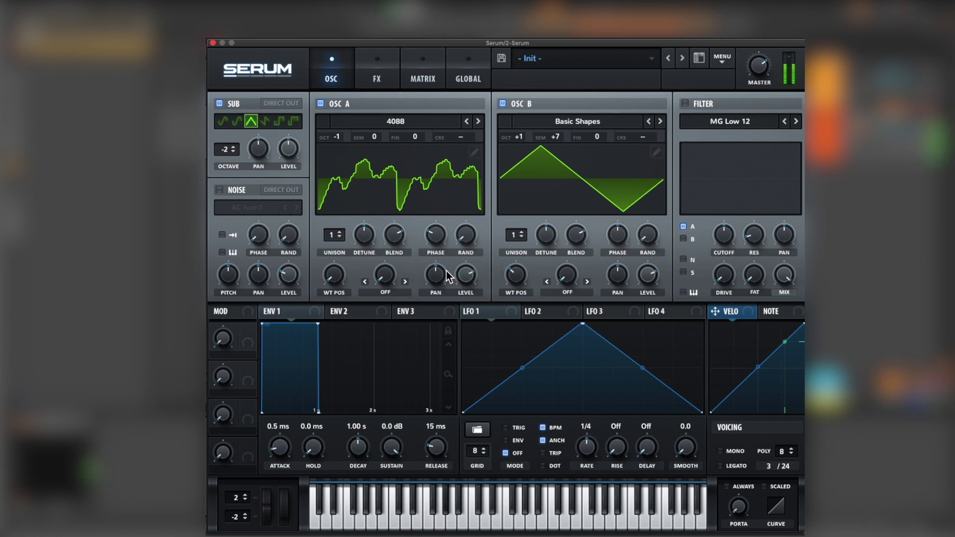
Sync LFO 1 to BPM and turn on the filter for both oscillators with Fat at 100%.
click(542, 426)
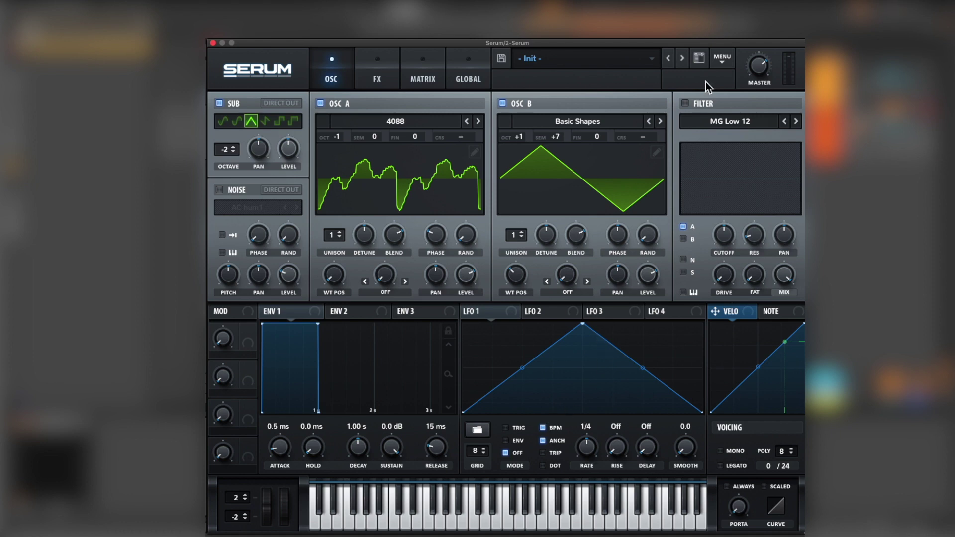
click(685, 103)
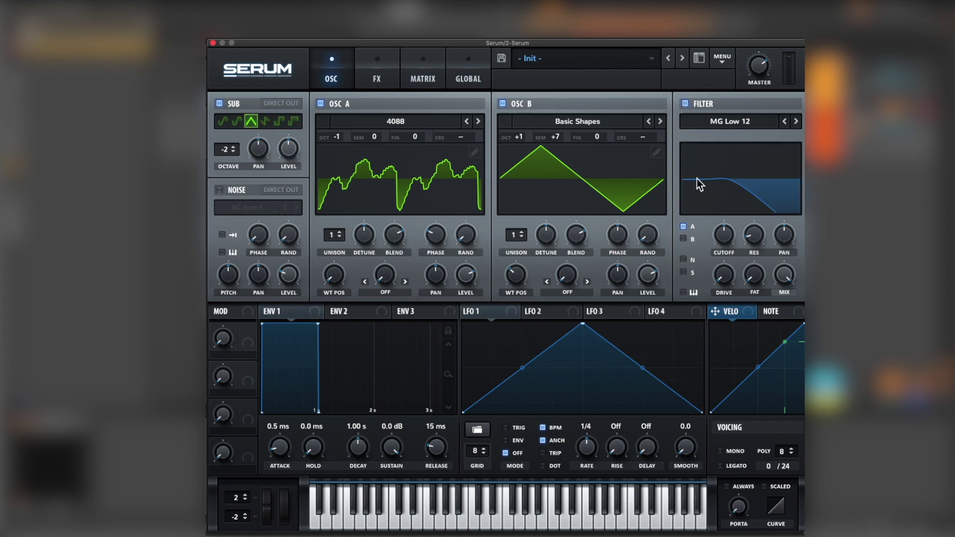
click(683, 239)
drag(753, 276, 793, 166)
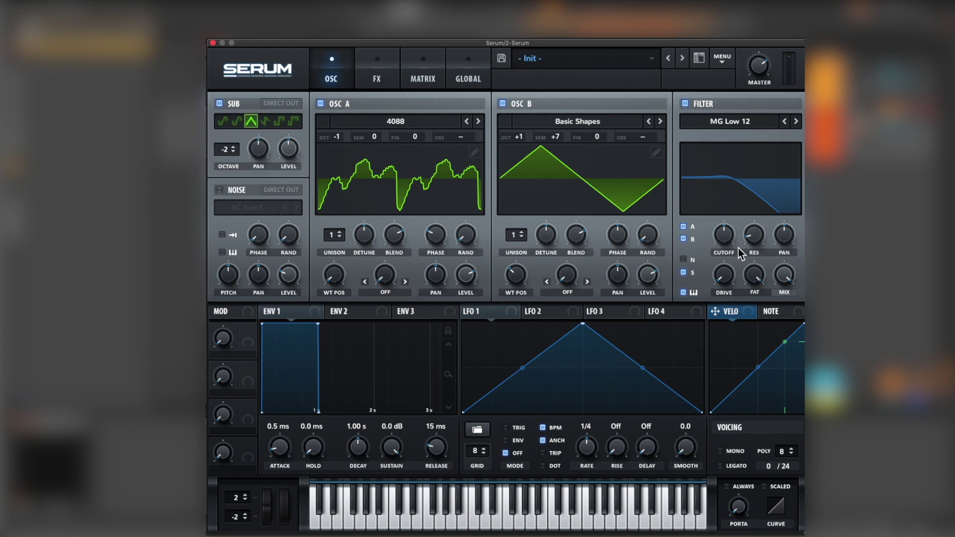
Assign LFO 1 to the filter cutoff and lower the cutoff to around 72 Hz.
drag(518, 314, 721, 240)
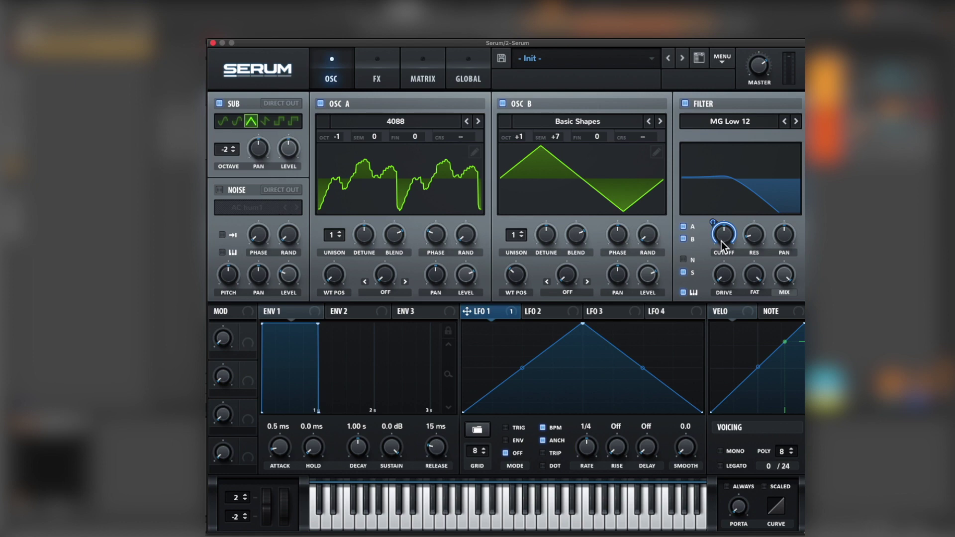
drag(724, 238, 717, 272)
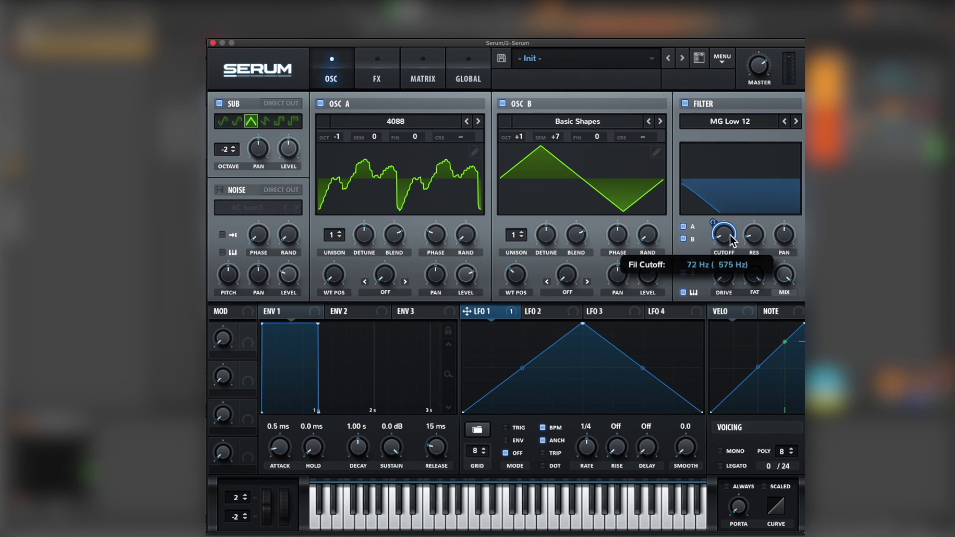
drag(717, 220, 721, 231)
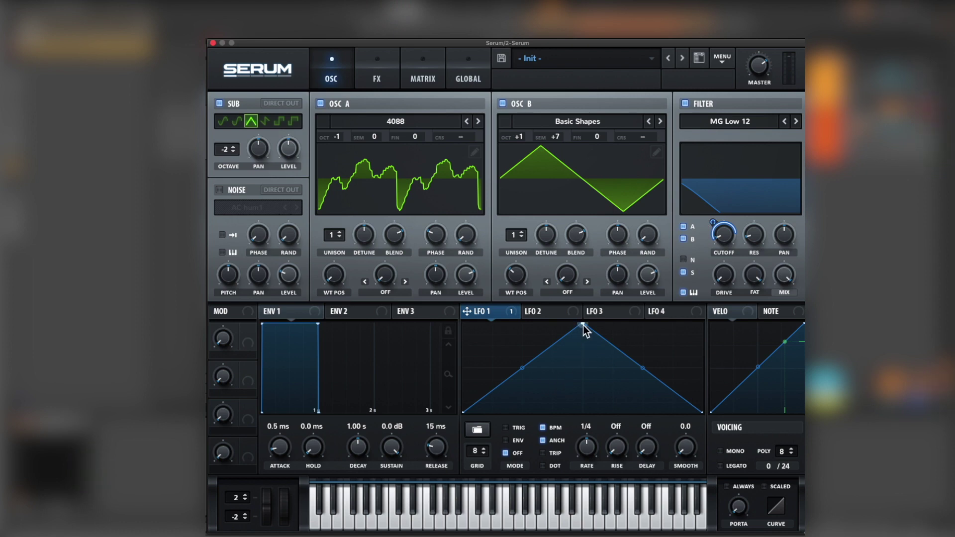
Reshape LFO 1 into a steep curved rise that holds at maximum, checking its 67 cutoff amount.
drag(629, 357, 709, 344)
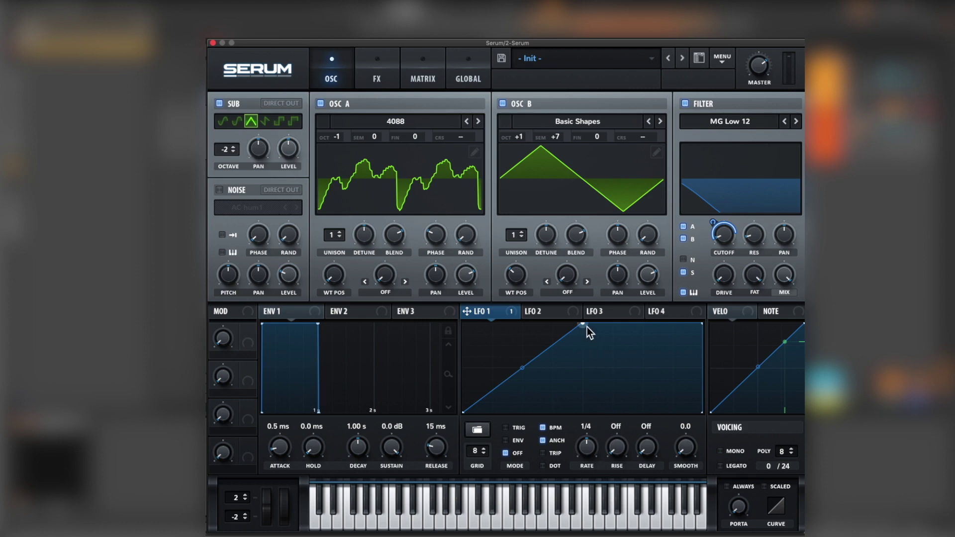
drag(585, 325, 524, 325)
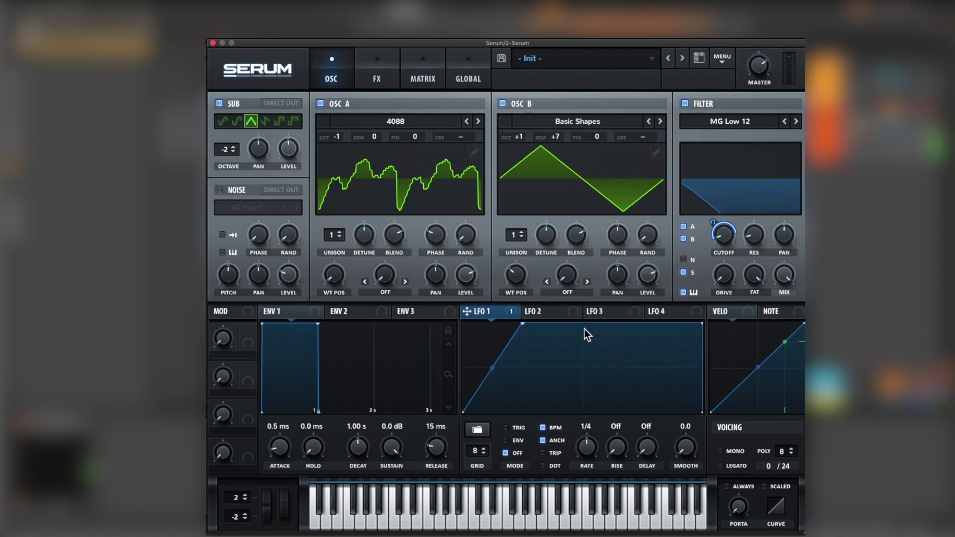
drag(493, 369, 499, 379)
drag(525, 327, 525, 344)
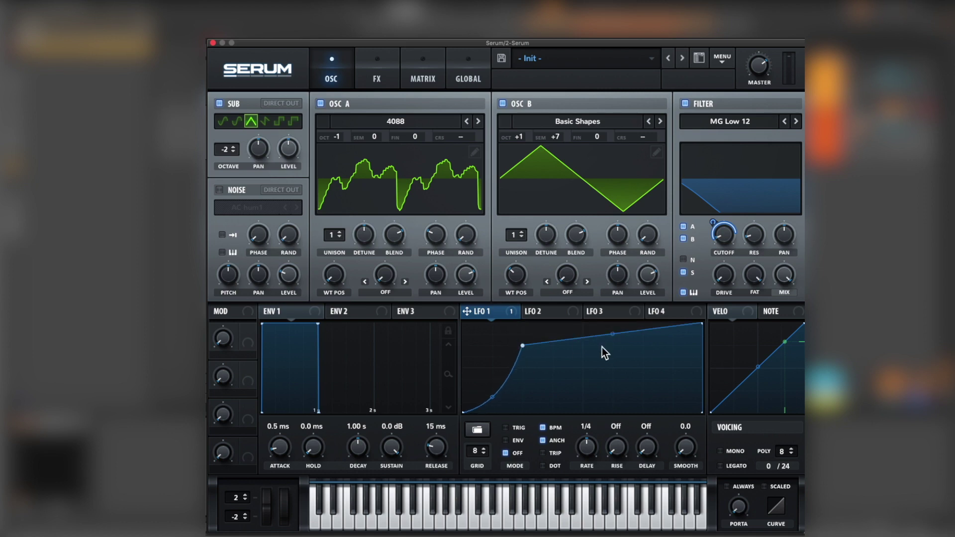
drag(702, 325, 706, 349)
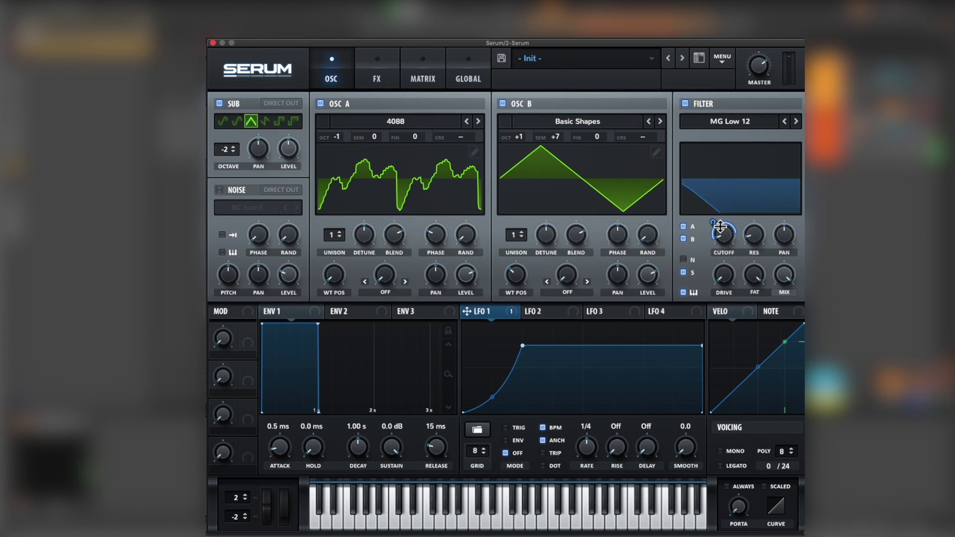
mouse_move(712, 226)
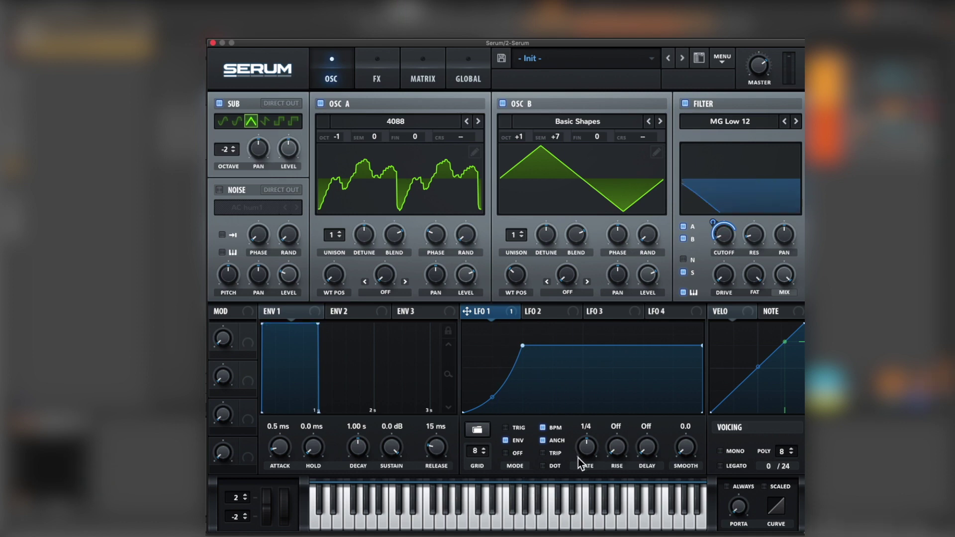
In the Matrix, route LFO 2 to Global Mast.Tun with a small amount.
click(426, 79)
click(240, 145)
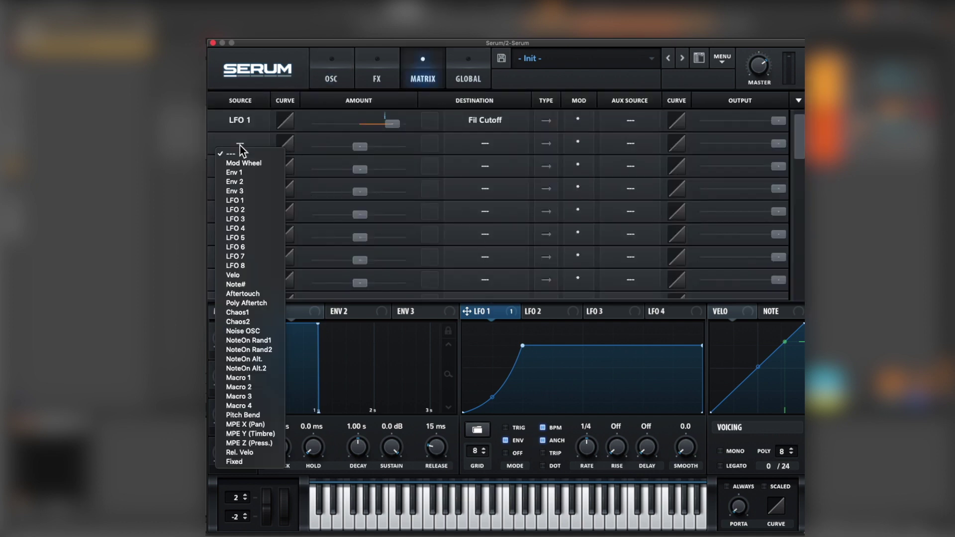
click(273, 211)
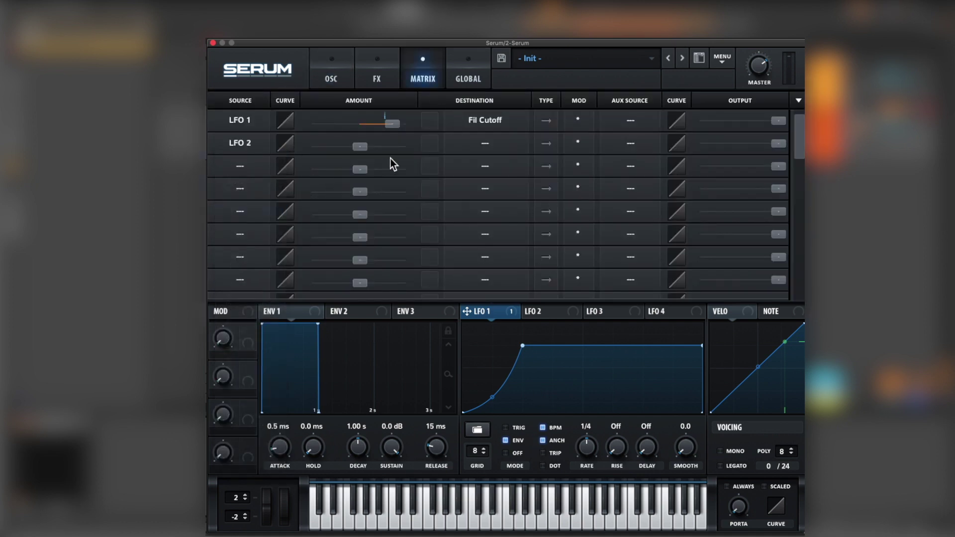
click(491, 147)
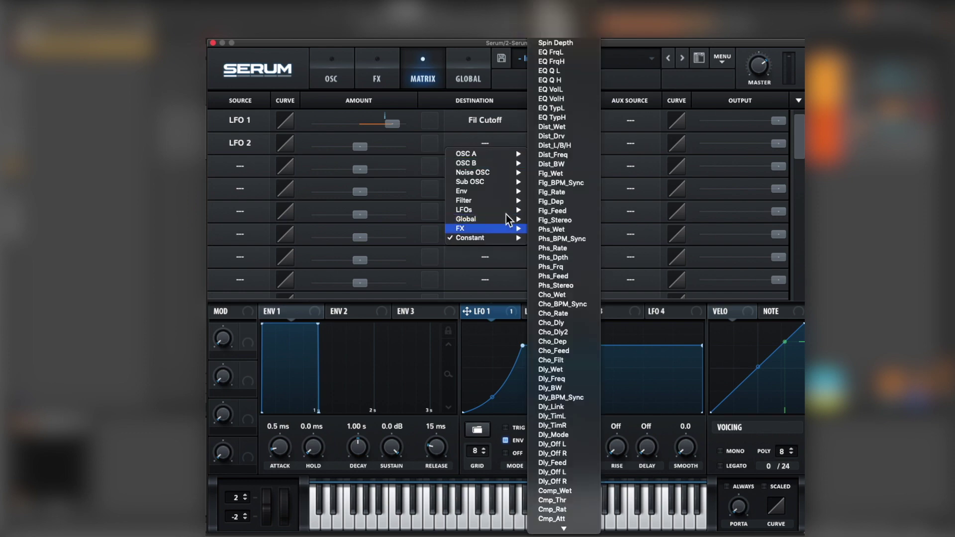
mouse_move(507, 219)
click(554, 219)
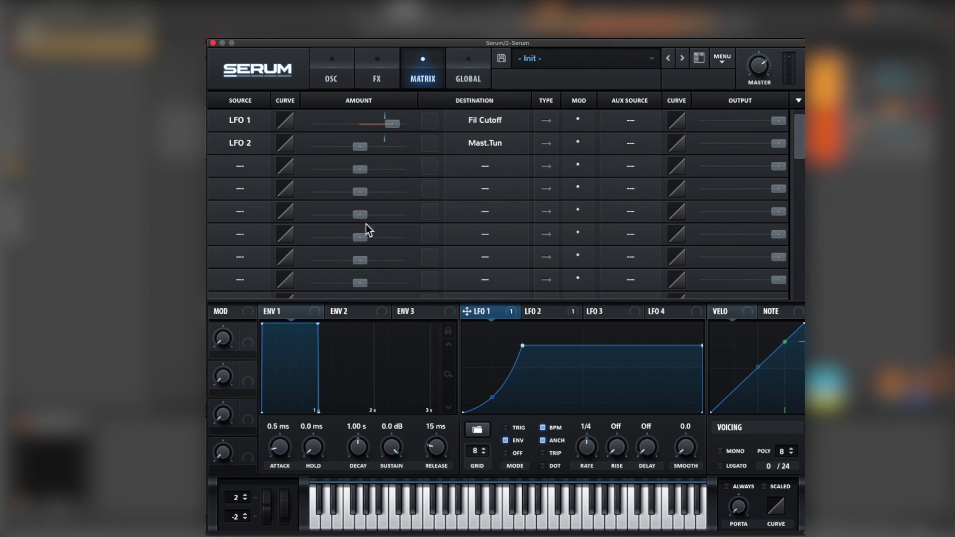
drag(365, 147, 380, 145)
Shape LFO 2 into a steep exponential decay at 1/8 and raise its master tuning amount.
click(550, 312)
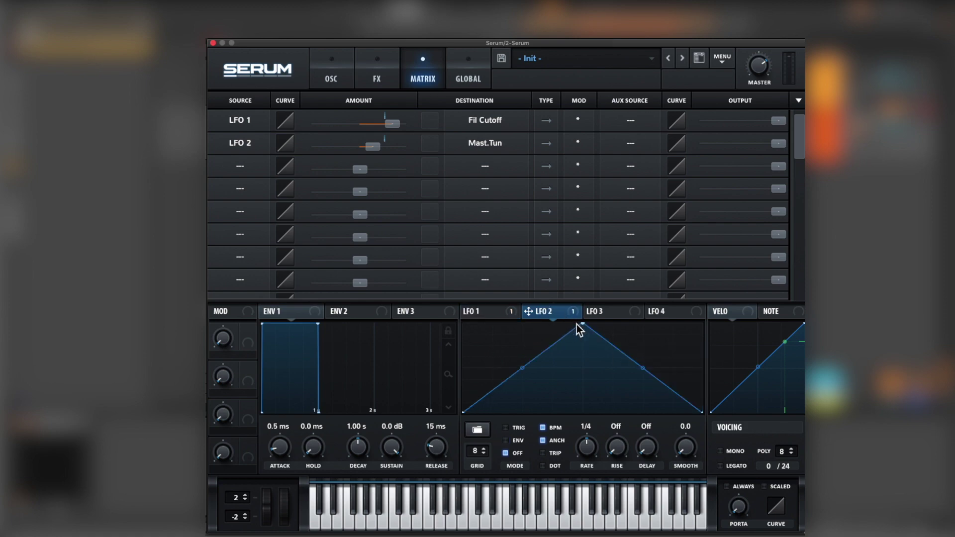
drag(582, 325, 464, 324)
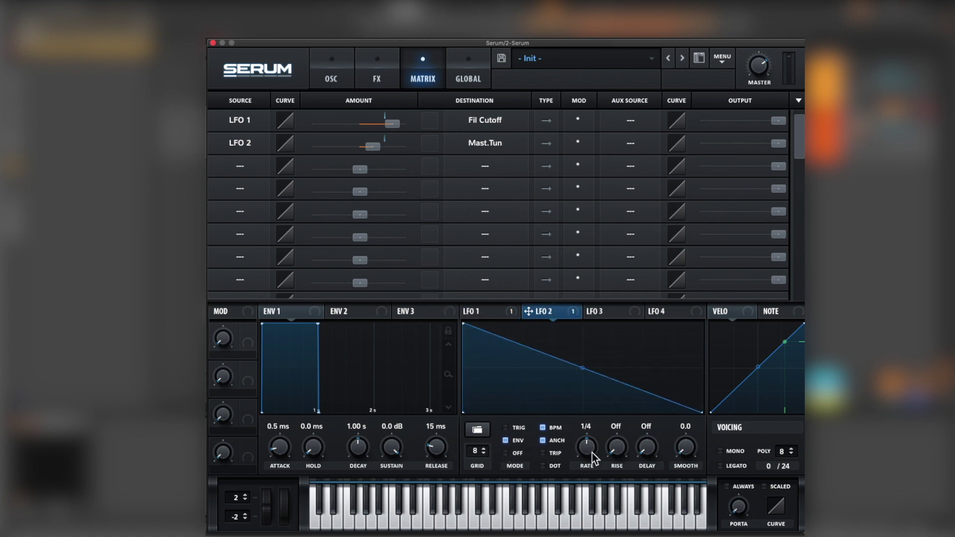
drag(592, 456, 591, 442)
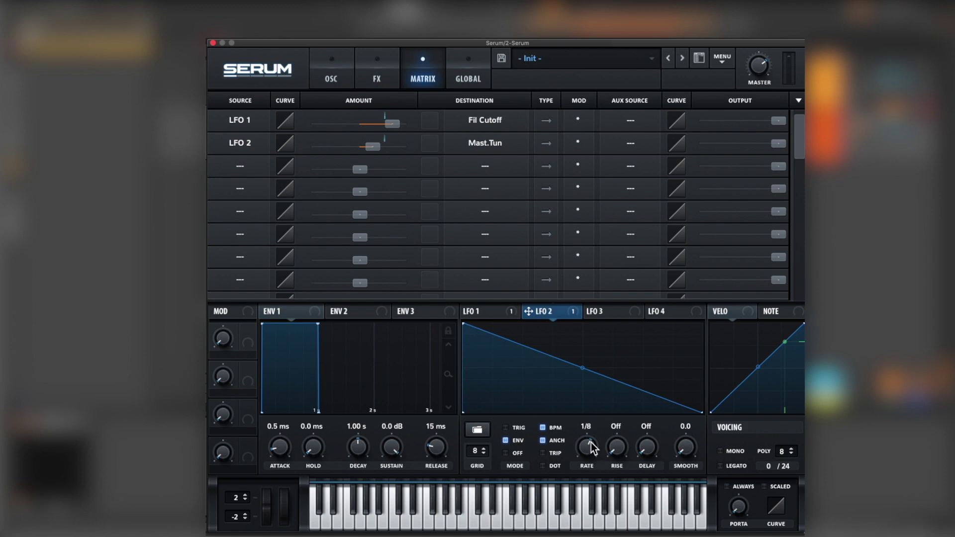
double_click(599, 377)
drag(599, 377, 581, 420)
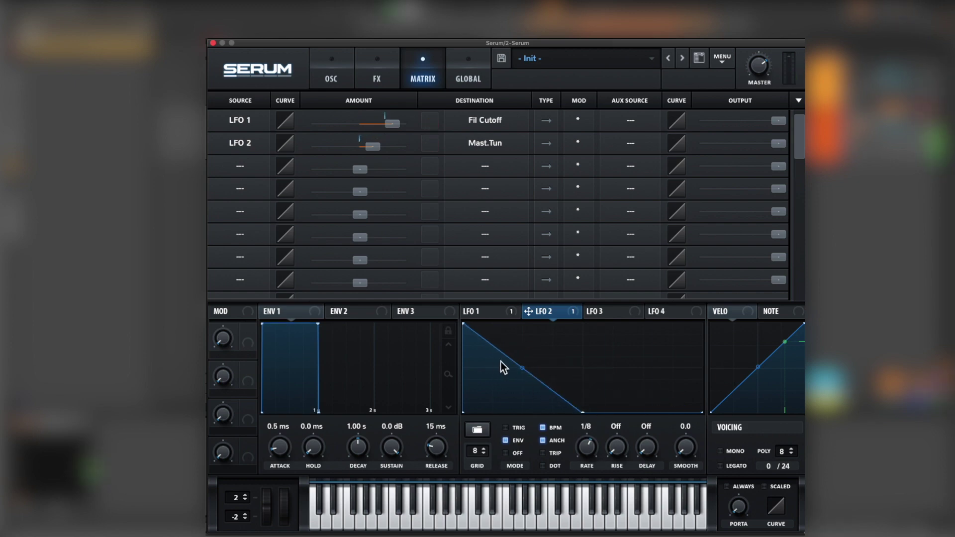
drag(522, 368, 527, 388)
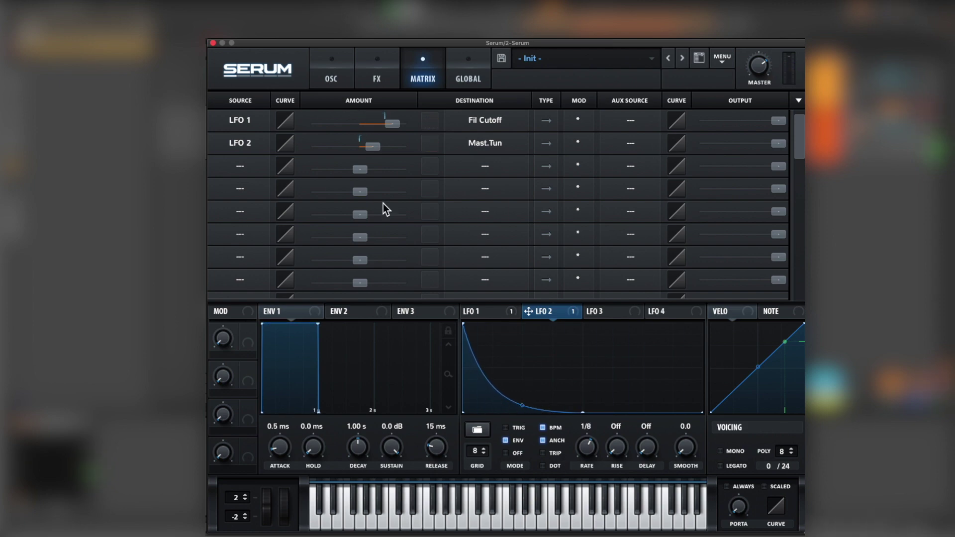
mouse_move(372, 146)
mouse_down()
mouse_move(401, 147)
mouse_move(381, 147)
mouse_up()
Switch the patch to mono and set ENV 1 attack to about 187 ms, release to about 77 ms.
click(373, 80)
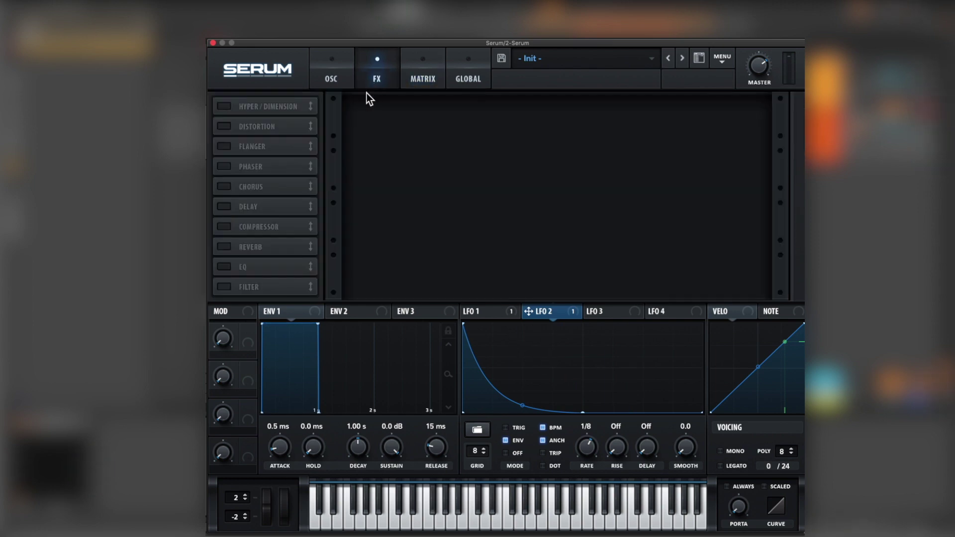
click(327, 84)
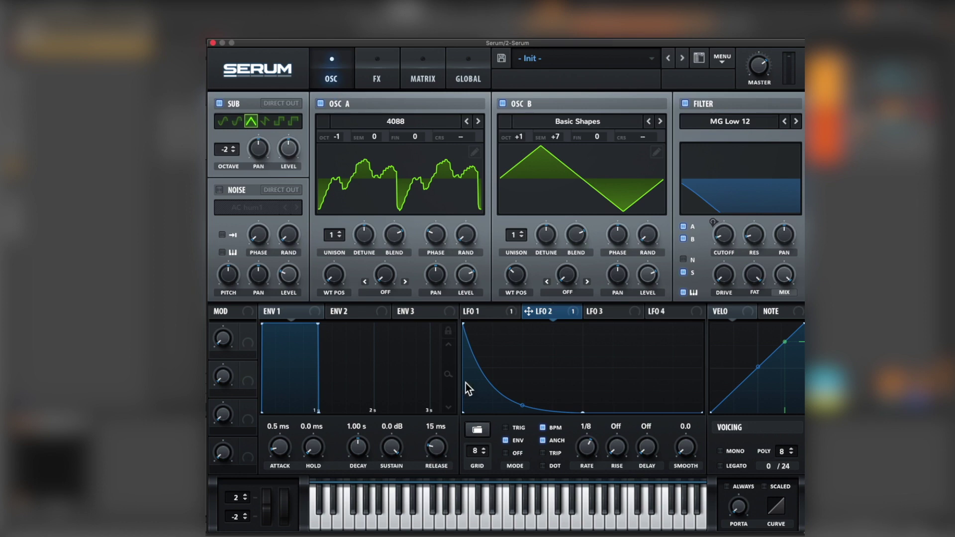
click(719, 452)
drag(285, 457, 270, 361)
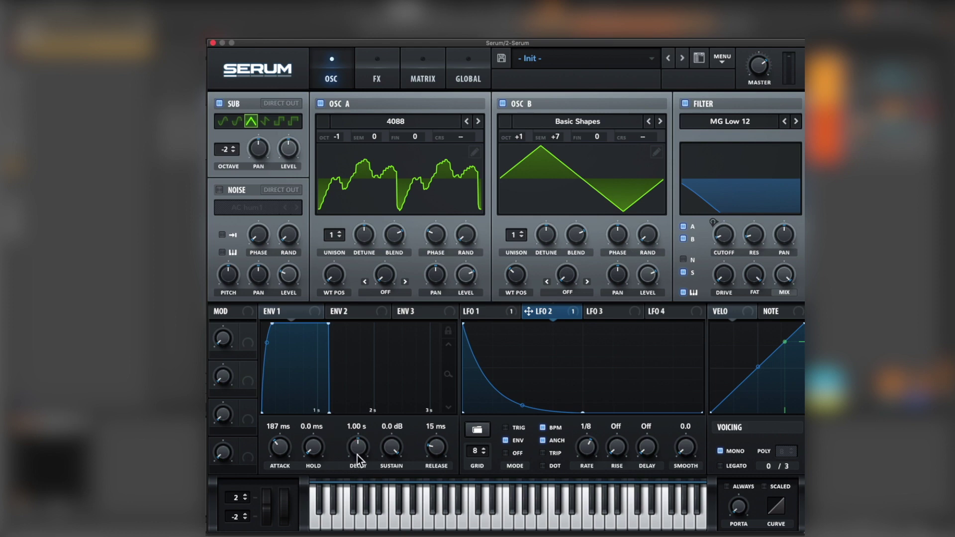
drag(429, 451, 439, 451)
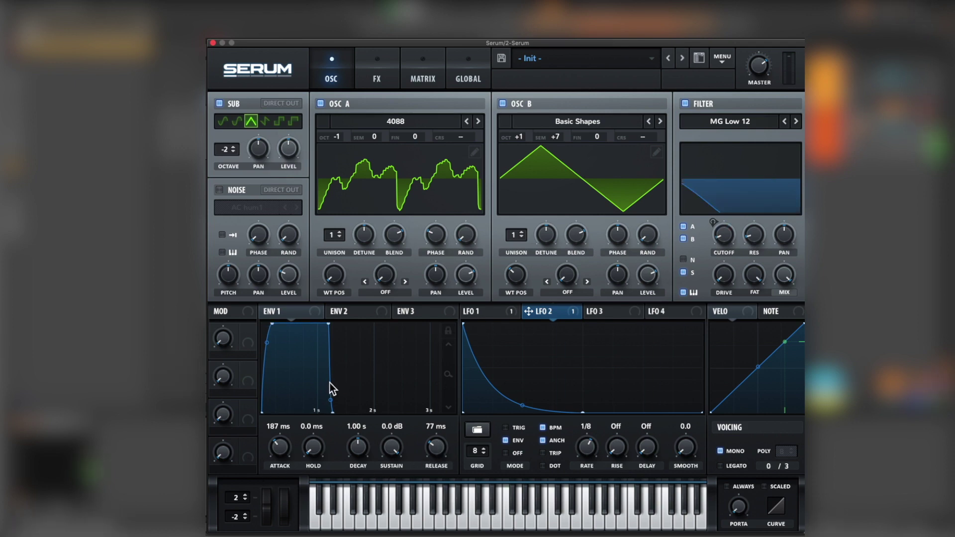
Enable Hyper/Dimension on Serum's FX page and lower the Hyper rate and detune.
click(374, 81)
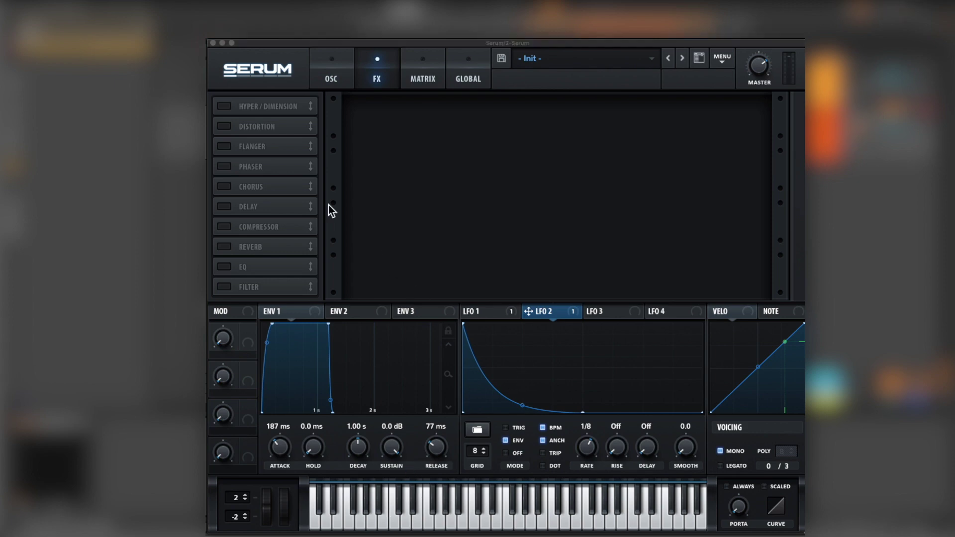
click(225, 107)
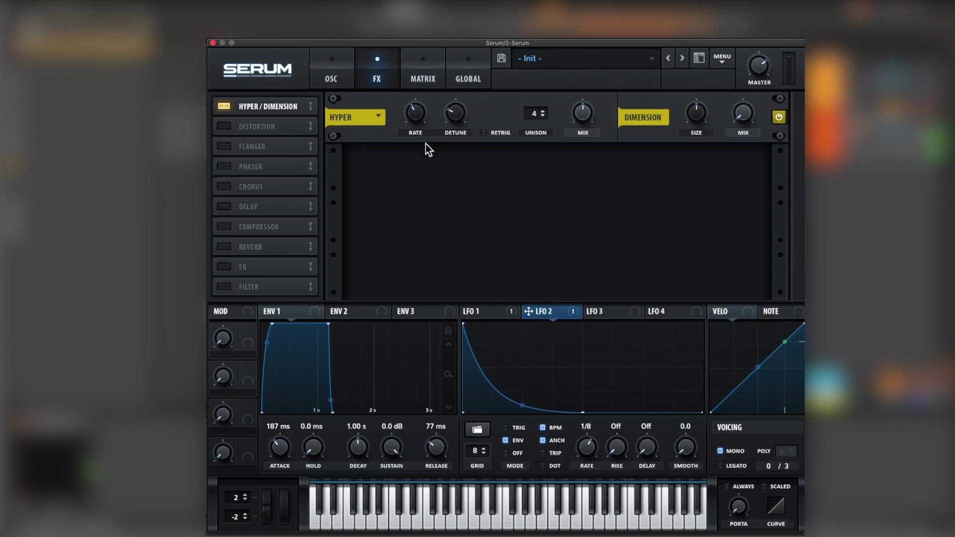
drag(417, 115, 426, 158)
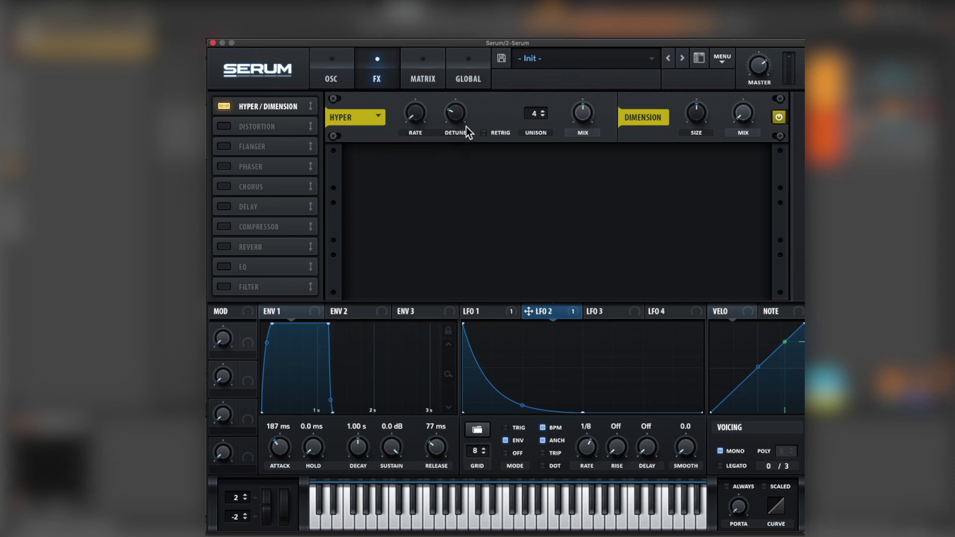
drag(463, 124, 469, 229)
Set Hyper to 7 unison voices with retrigger on, mix 67%, and Dimension size 29%.
drag(533, 112, 552, 70)
click(506, 136)
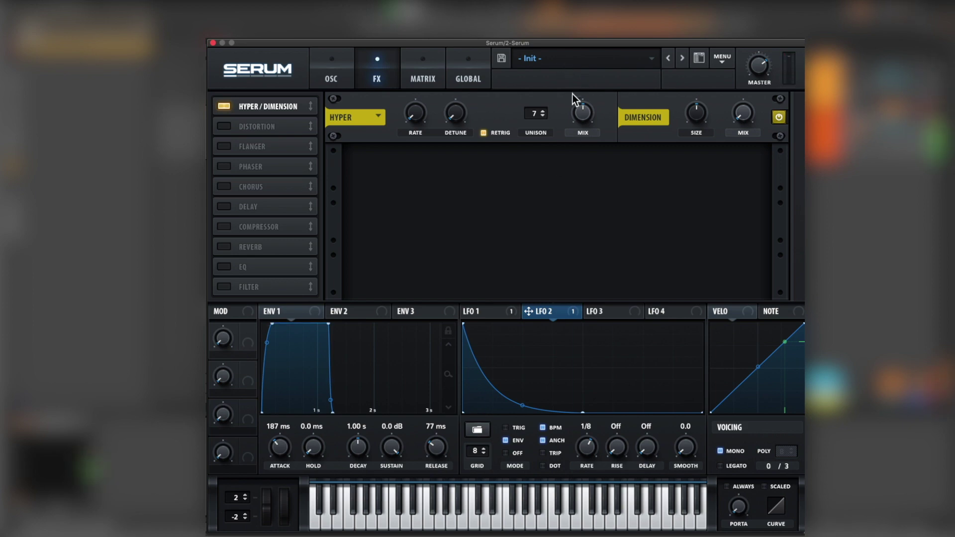
drag(576, 111, 583, 136)
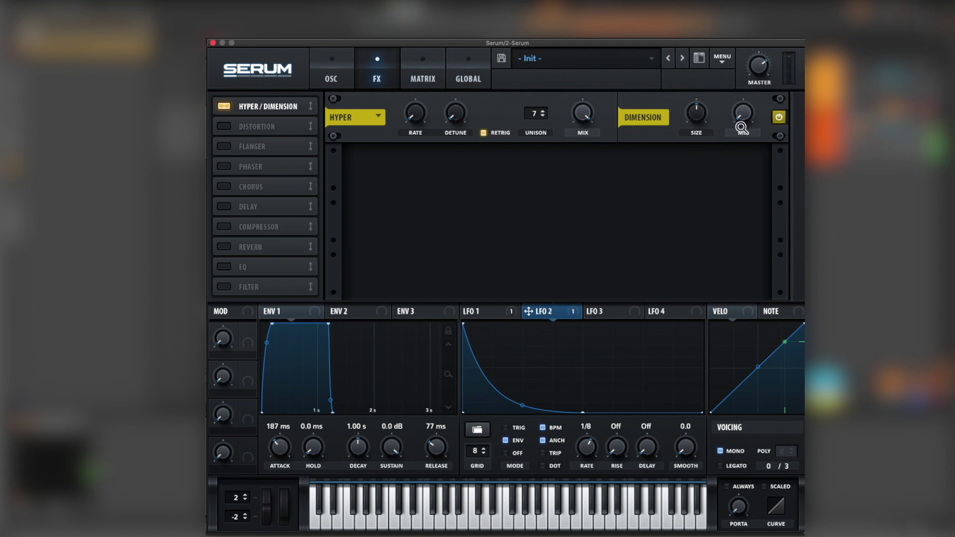
mouse_move(746, 115)
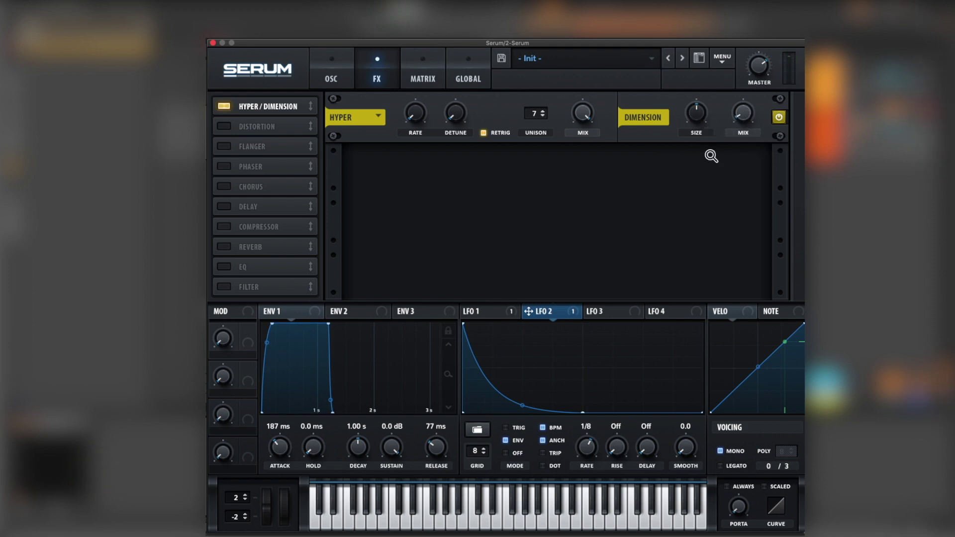
scroll(698, 117, down, 5)
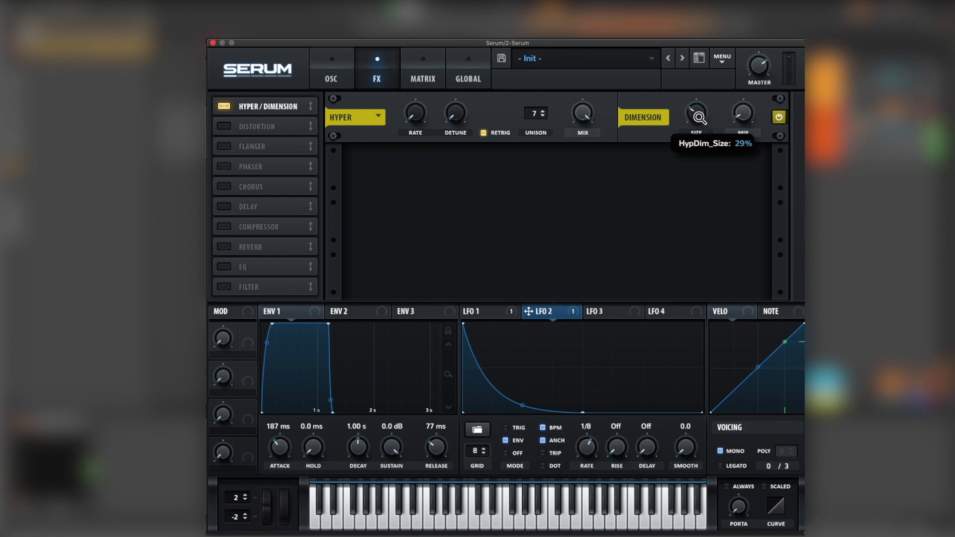
scroll(696, 130, down, 2)
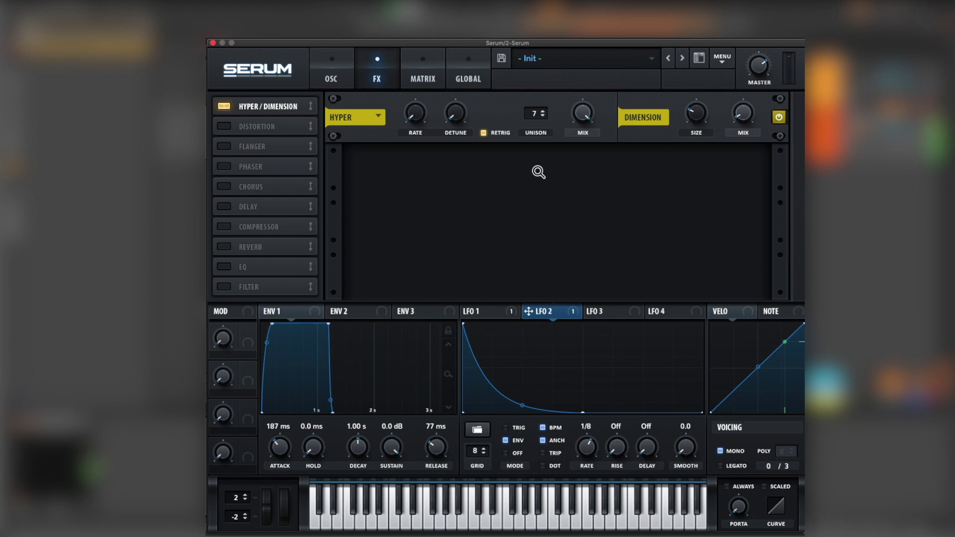
scroll(575, 117, down, 3)
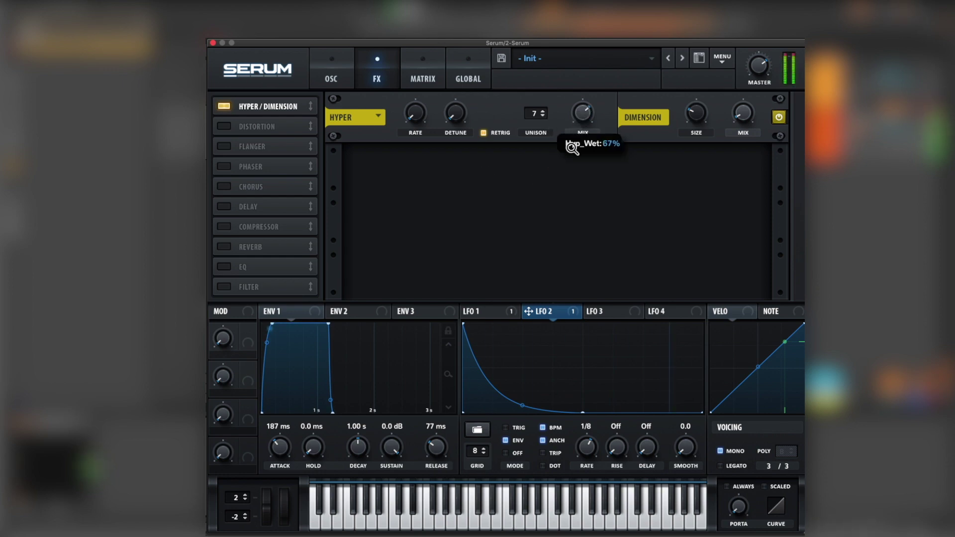
scroll(567, 131, up, 3)
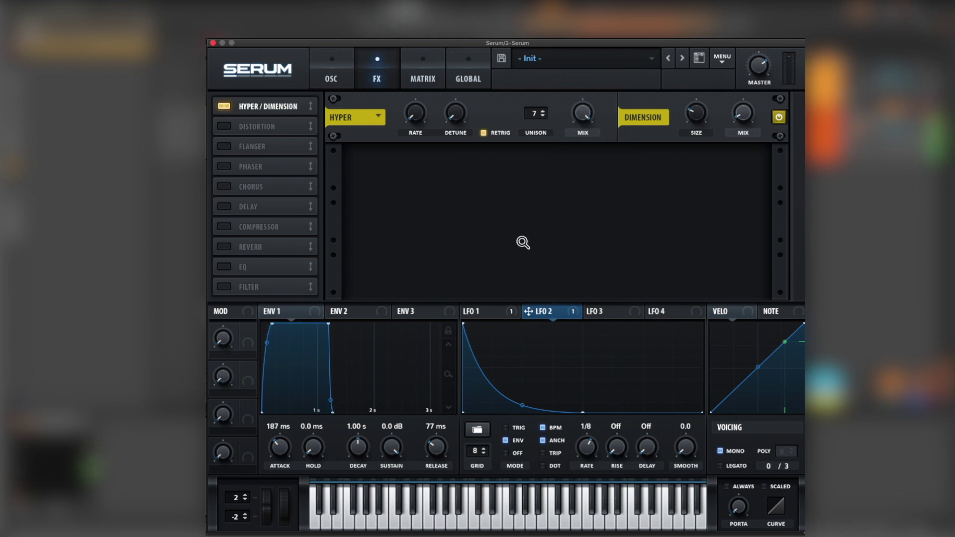
Enable Distortion in Diode 1 mode and assign LFO 1 to modulate its drive.
click(225, 128)
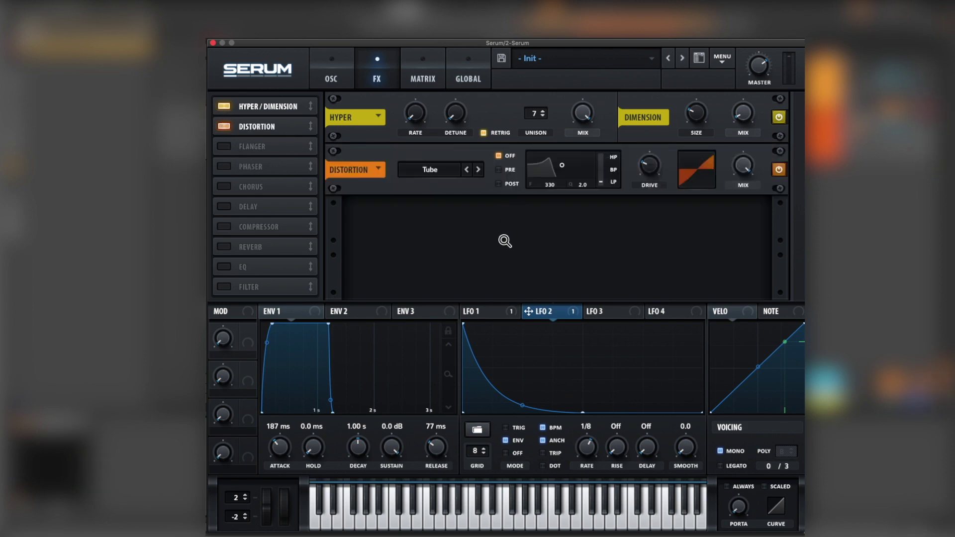
click(479, 170)
click(480, 171)
click(480, 170)
click(467, 170)
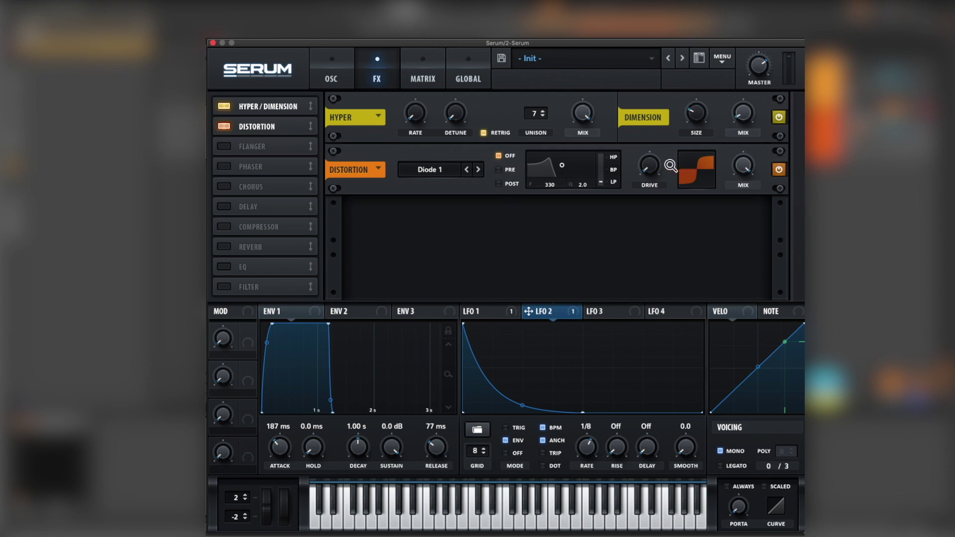
click(494, 314)
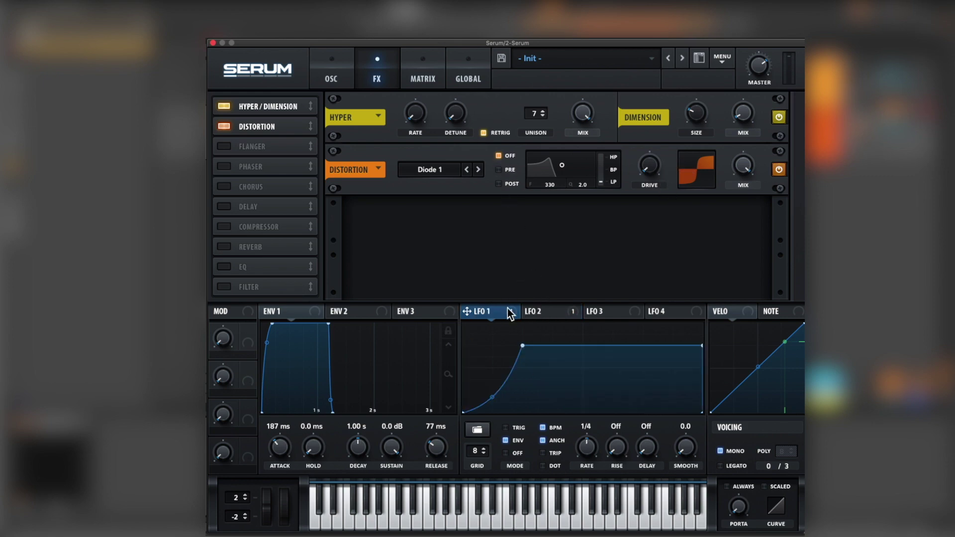
drag(507, 314, 651, 168)
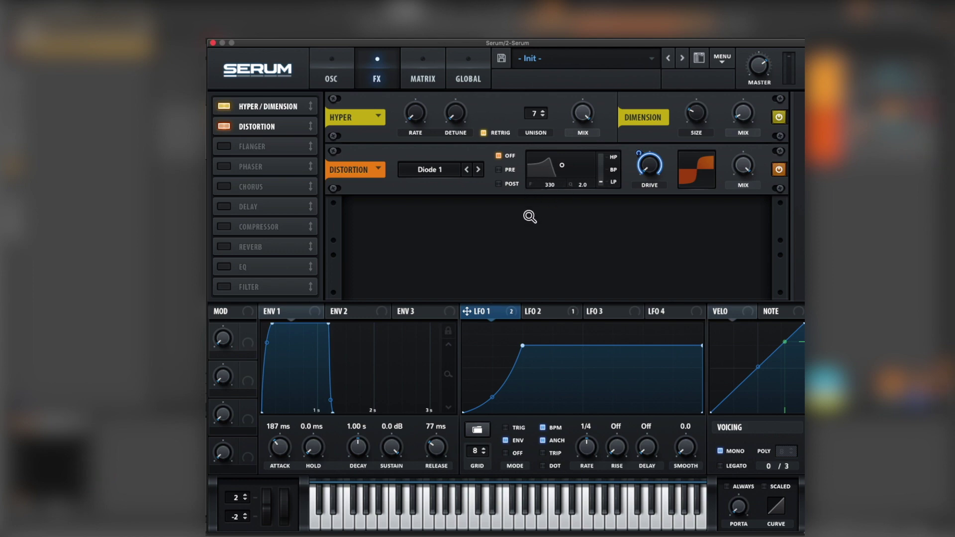
Set the distortion pre-filter to 316 Hz, Q 1.3, morphed toward a resonant low-pass.
click(499, 170)
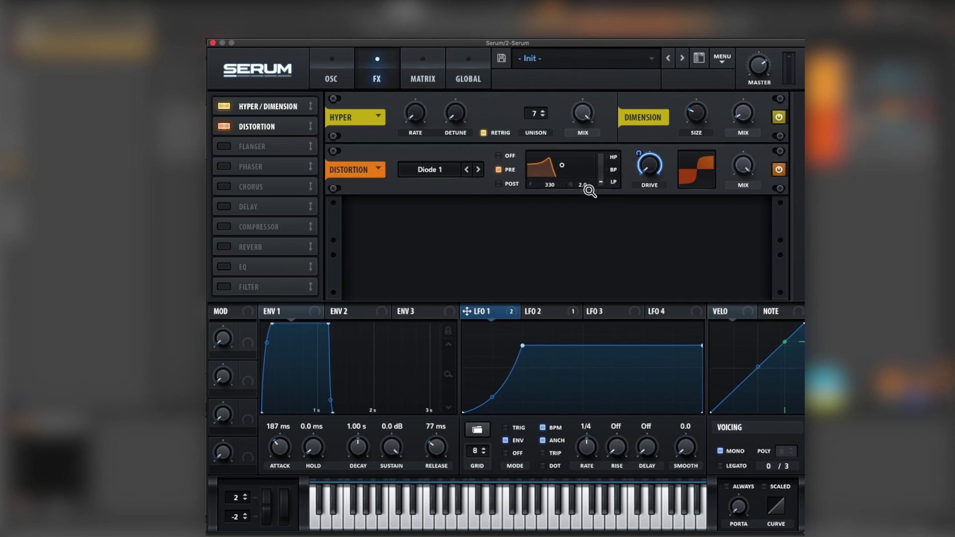
drag(603, 183, 618, 64)
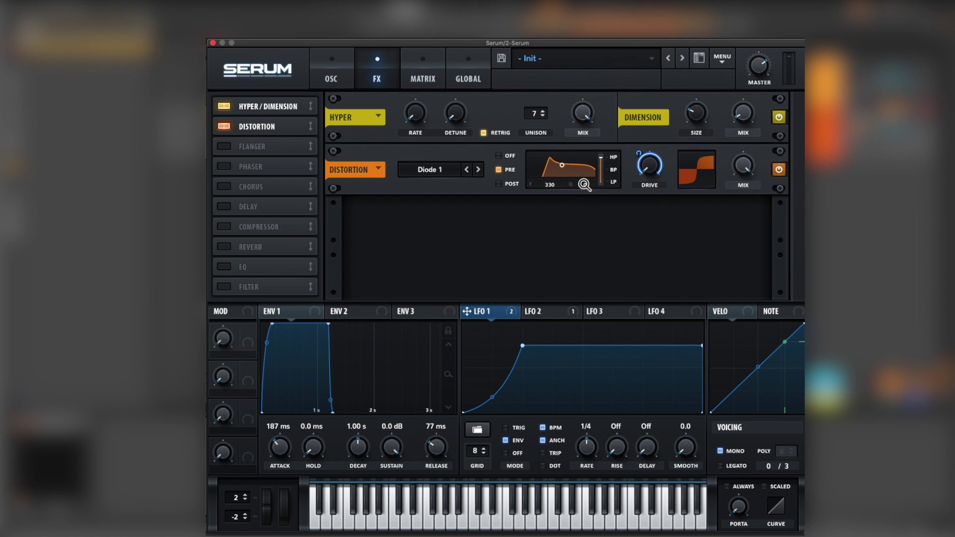
drag(584, 185, 593, 218)
mouse_move(552, 187)
mouse_down()
mouse_move(556, 208)
mouse_move(560, 193)
mouse_up()
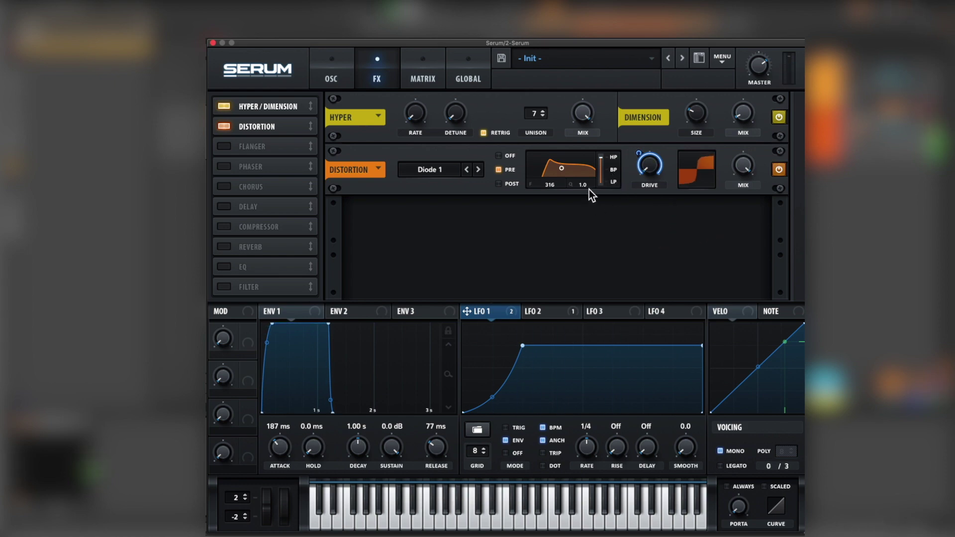
drag(584, 187, 591, 186)
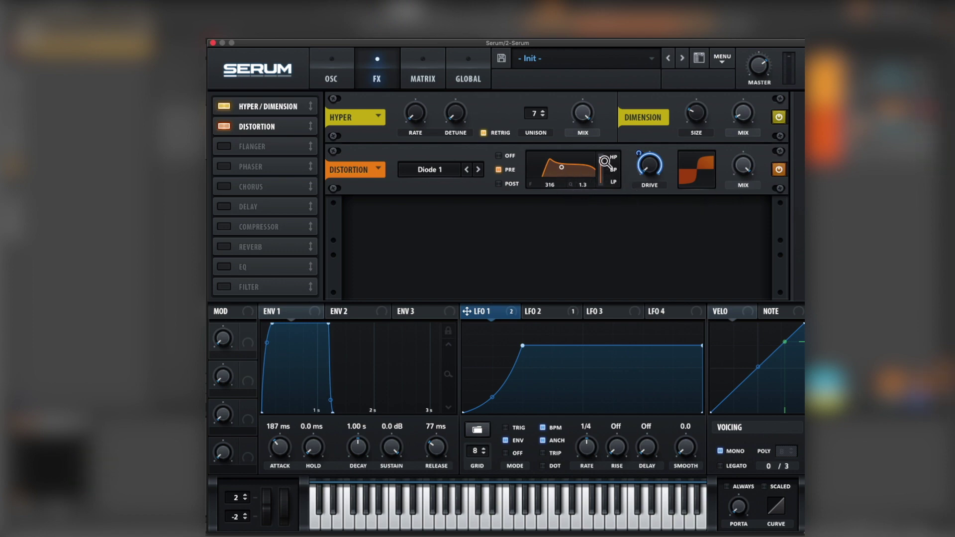
drag(602, 158, 604, 205)
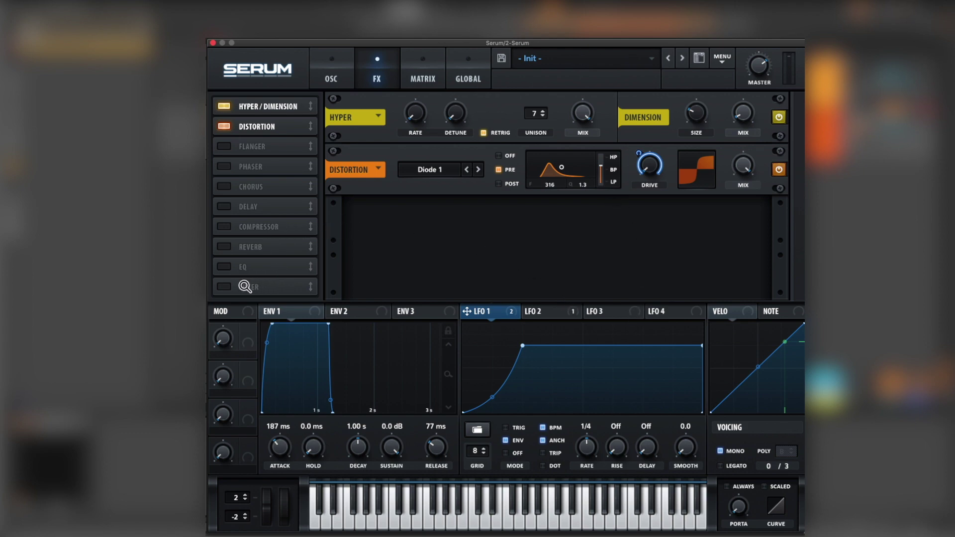
Add an EQ after Distortion and make its low band a peak boosted to 8.8 dB.
click(223, 266)
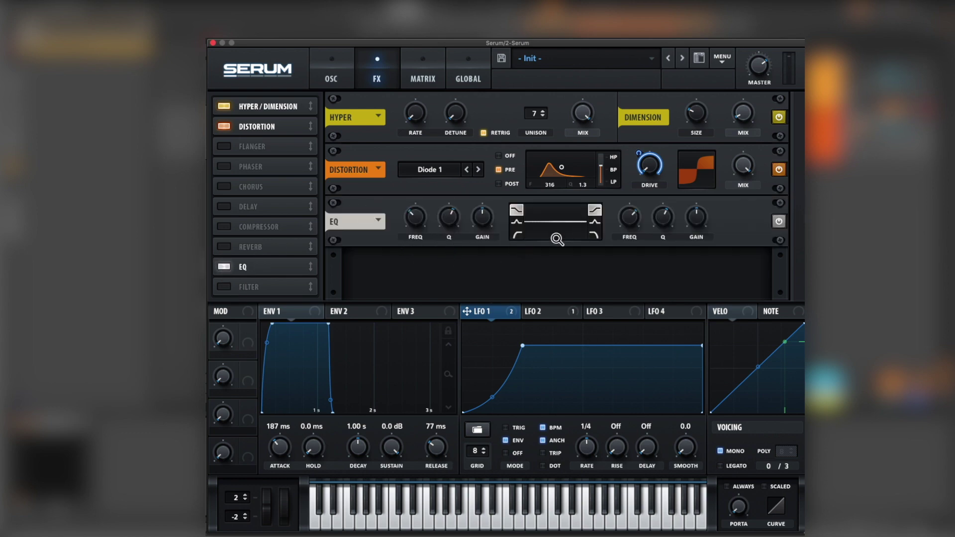
click(516, 222)
mouse_move(416, 217)
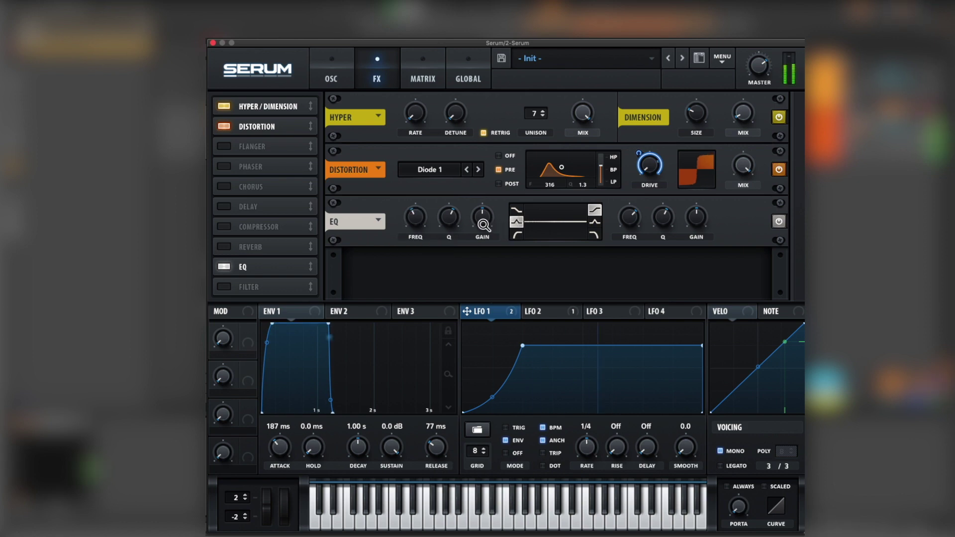
mouse_move(483, 222)
mouse_down()
mouse_move(488, 202)
mouse_move(488, 210)
mouse_up()
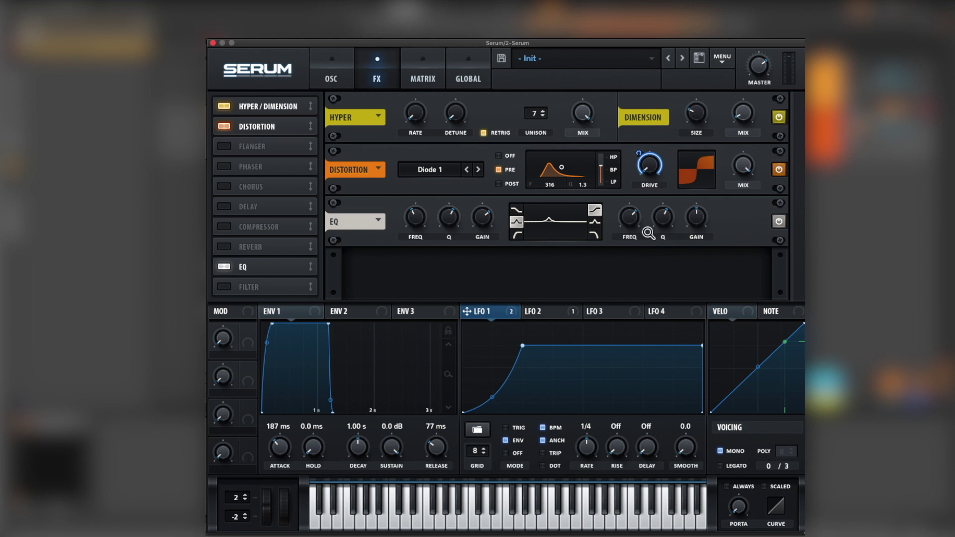
Make the high EQ band a peak at about 1135 Hz boosted 9.3 dB, adjusting its width.
click(595, 221)
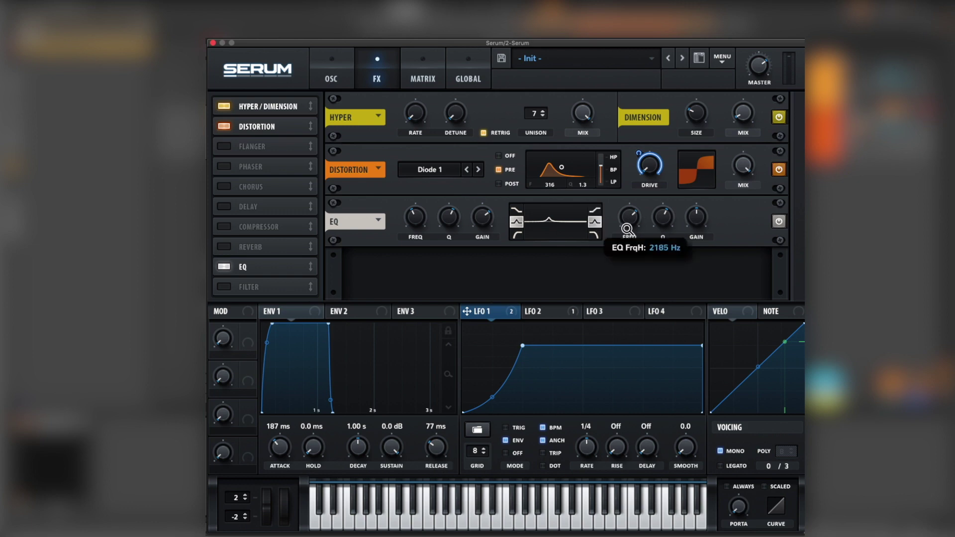
drag(703, 206, 705, 203)
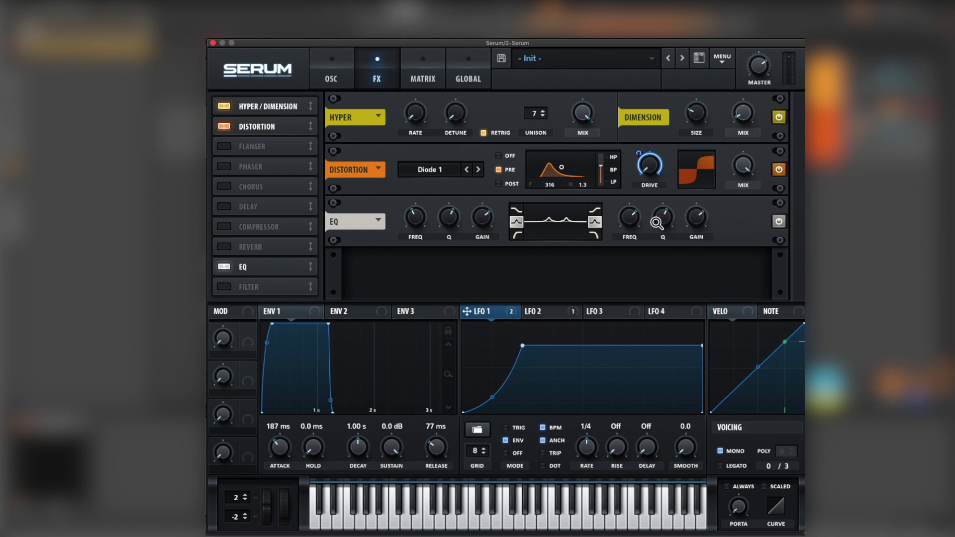
mouse_move(670, 222)
mouse_down()
mouse_move(663, 243)
mouse_move(665, 230)
mouse_up()
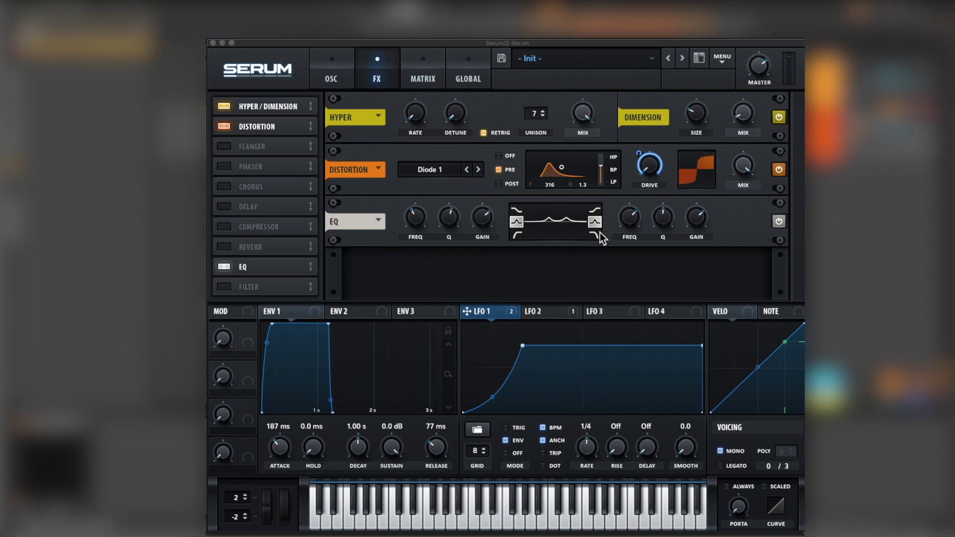
drag(623, 220, 624, 232)
mouse_move(664, 222)
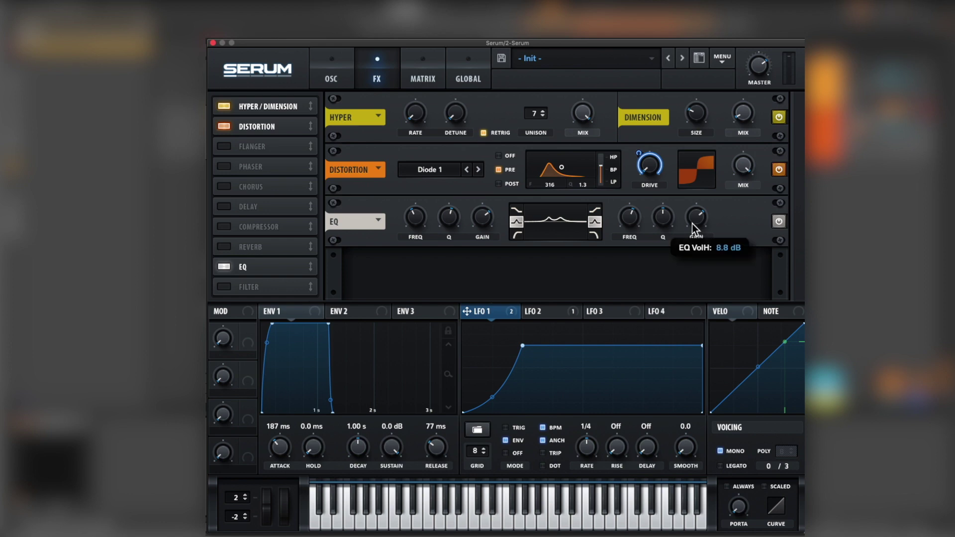
scroll(694, 223, up, 5)
scroll(694, 223, down, 1)
scroll(694, 225, down, 1)
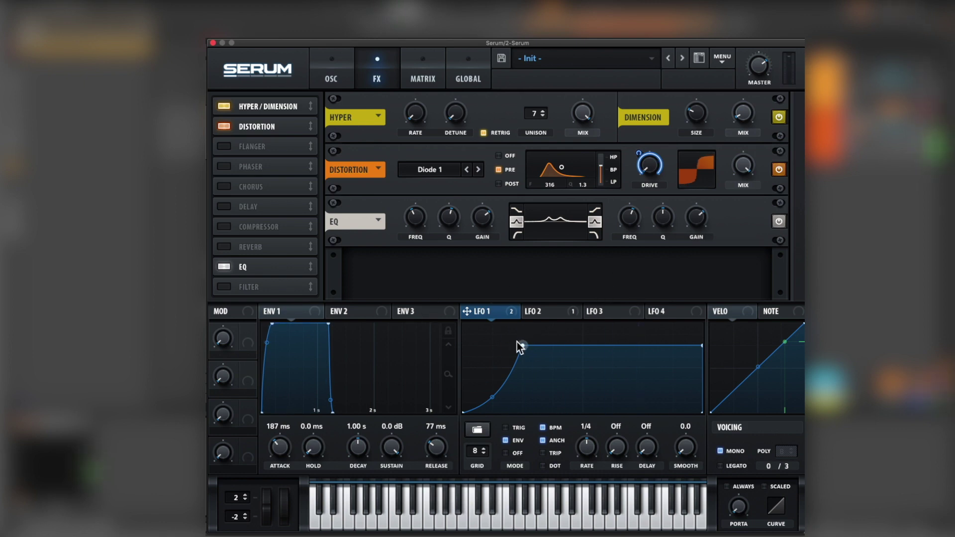
Skew LFO 3 into a ramp modulating the EQ high-band frequency, and move the low band to 467 Hz.
click(617, 308)
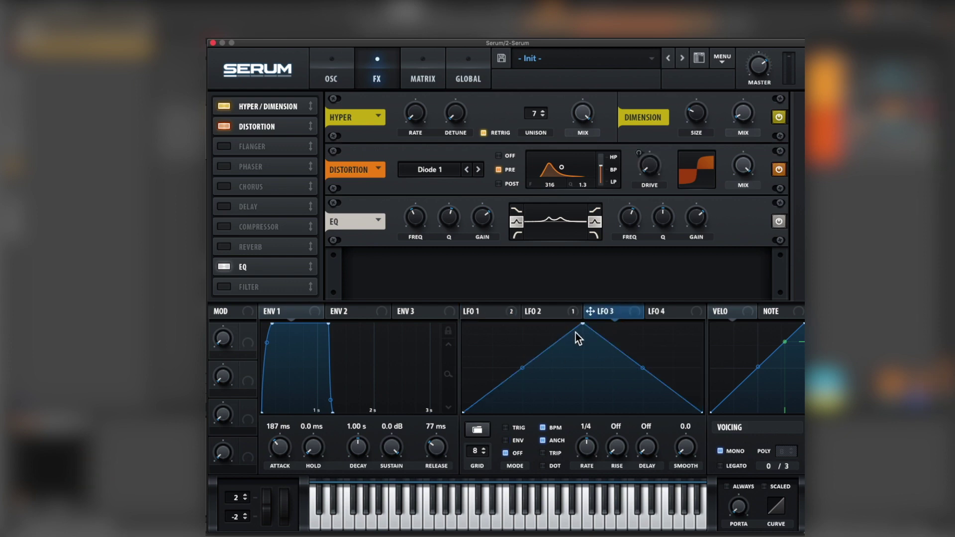
drag(583, 325, 495, 317)
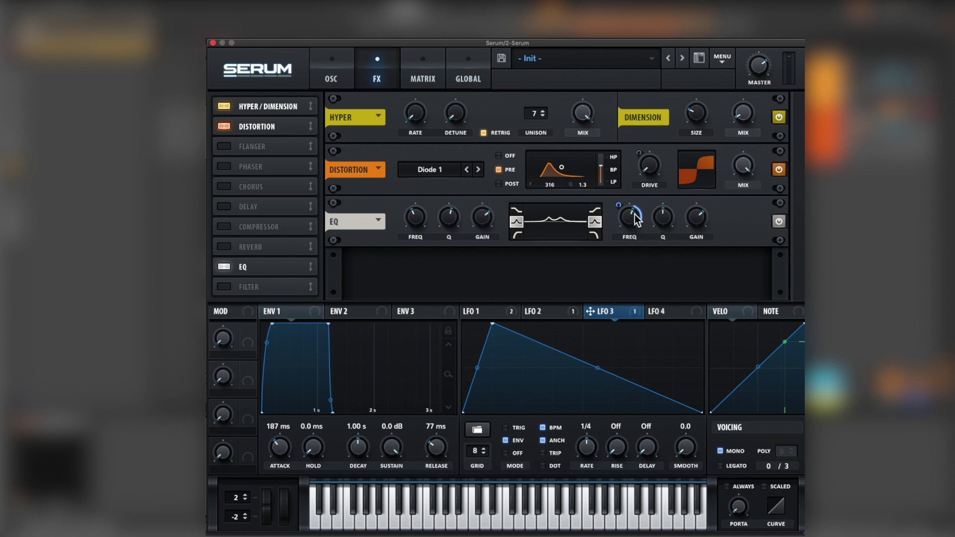
drag(617, 206, 615, 218)
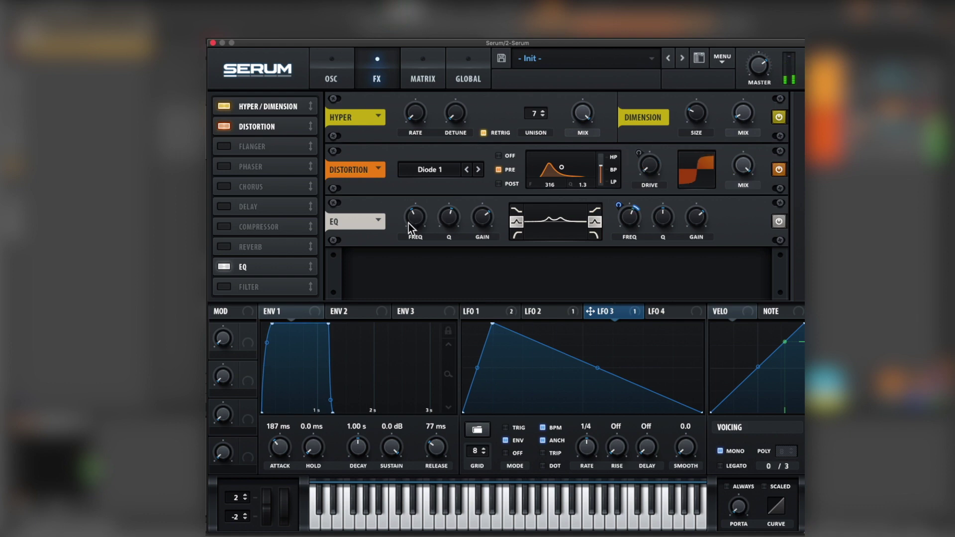
drag(413, 213, 417, 213)
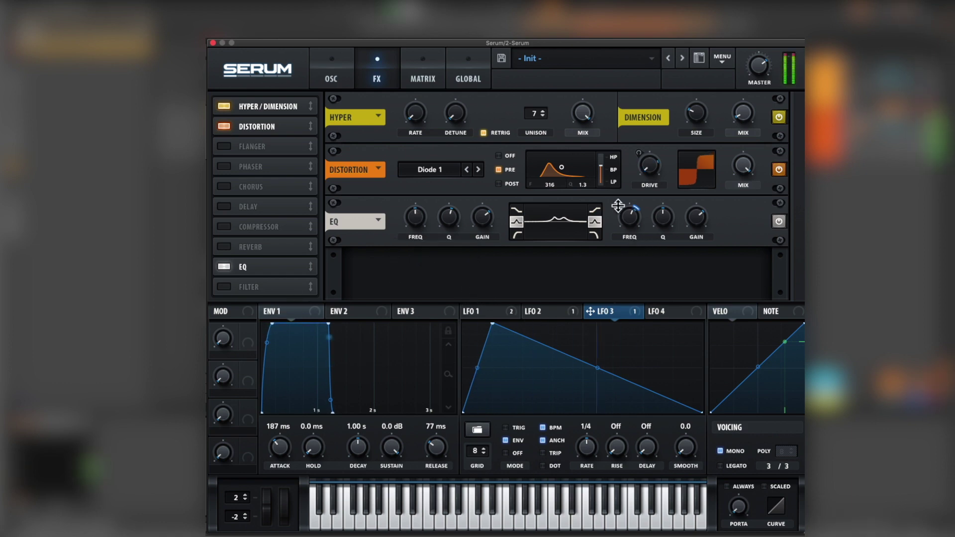
drag(619, 204, 620, 202)
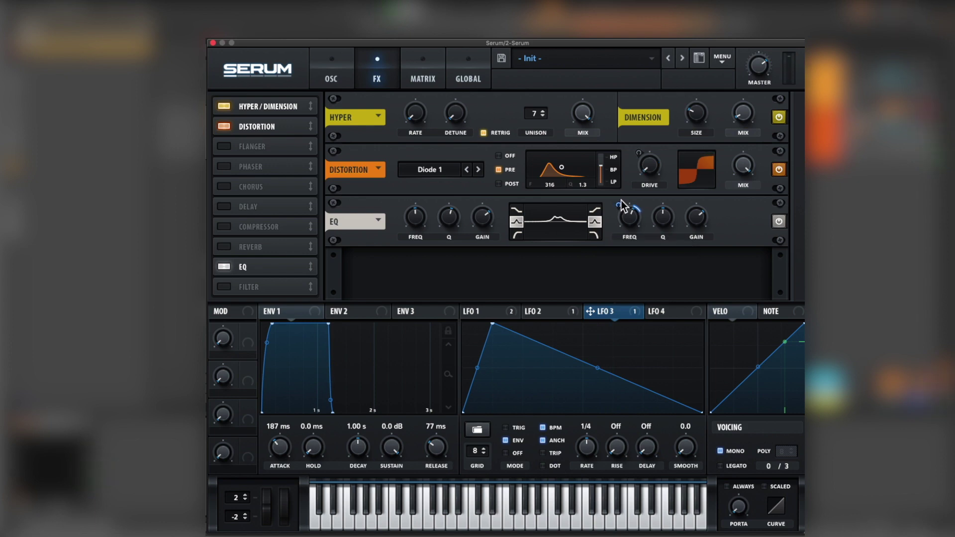
Lower the low EQ band gain to about 5.7 dB.
mouse_move(618, 203)
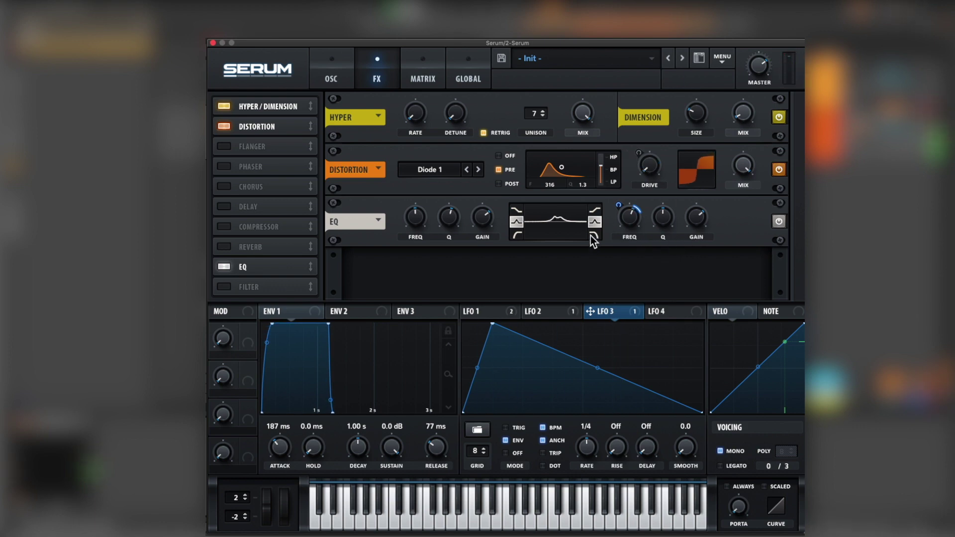
mouse_move(479, 222)
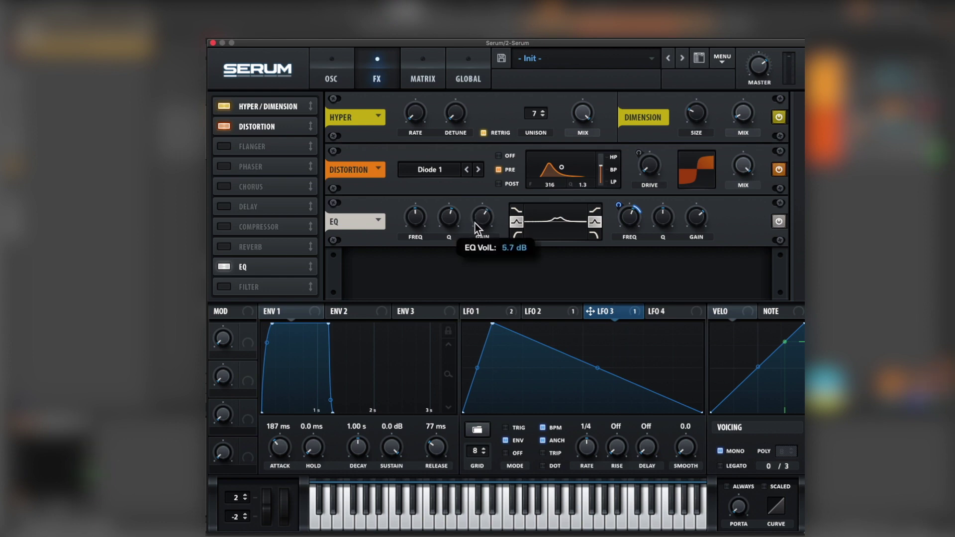
drag(475, 223, 475, 225)
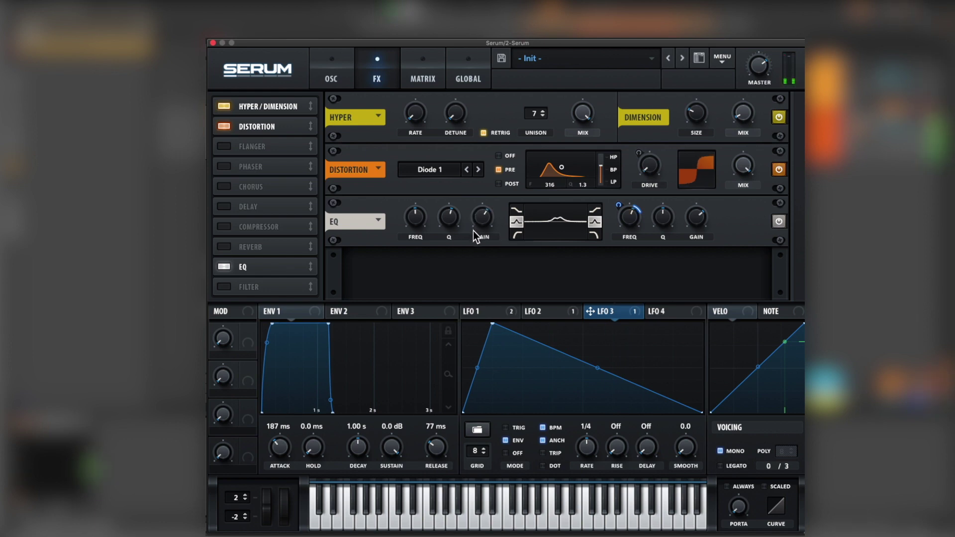
mouse_move(451, 227)
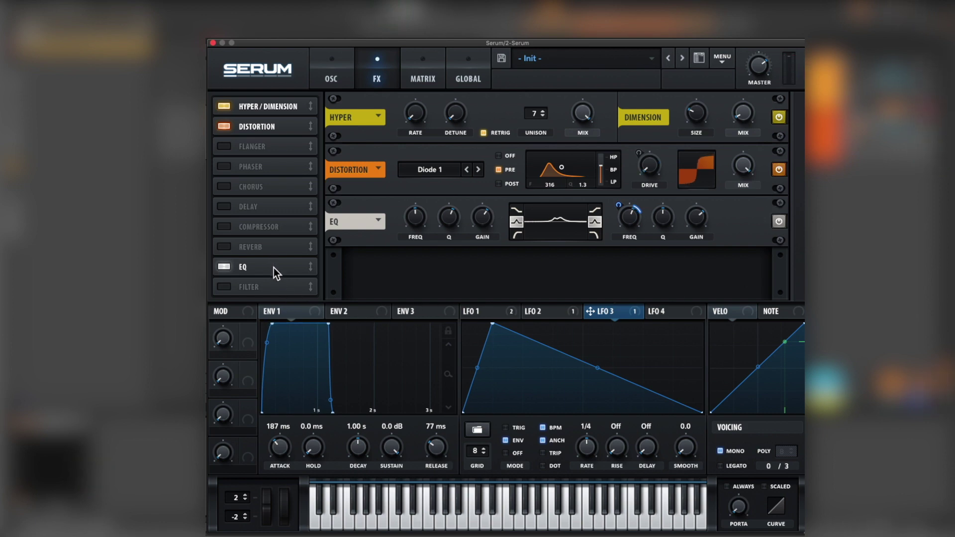
Move the EQ after Distortion and add an LH 6 Filter effect following the EQ.
drag(274, 267, 293, 143)
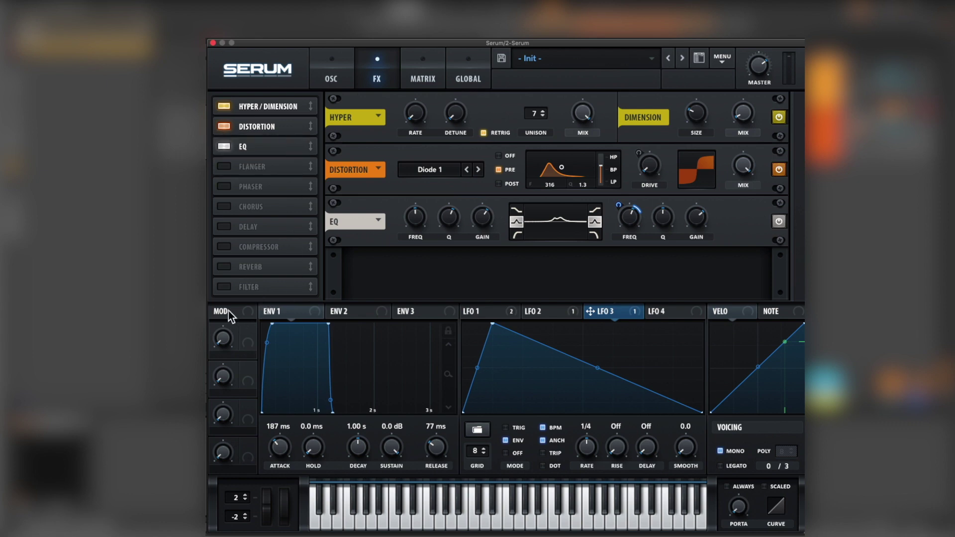
click(225, 287)
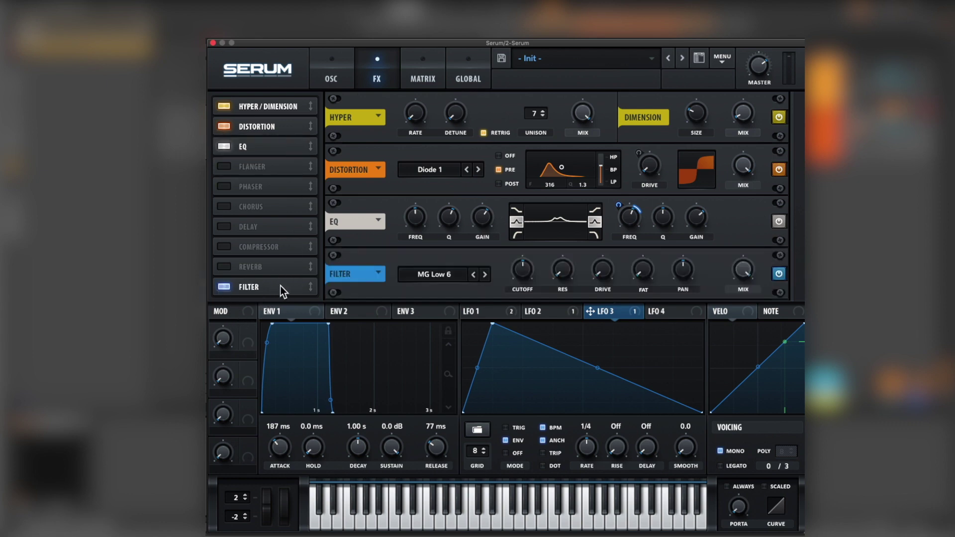
drag(280, 286, 298, 165)
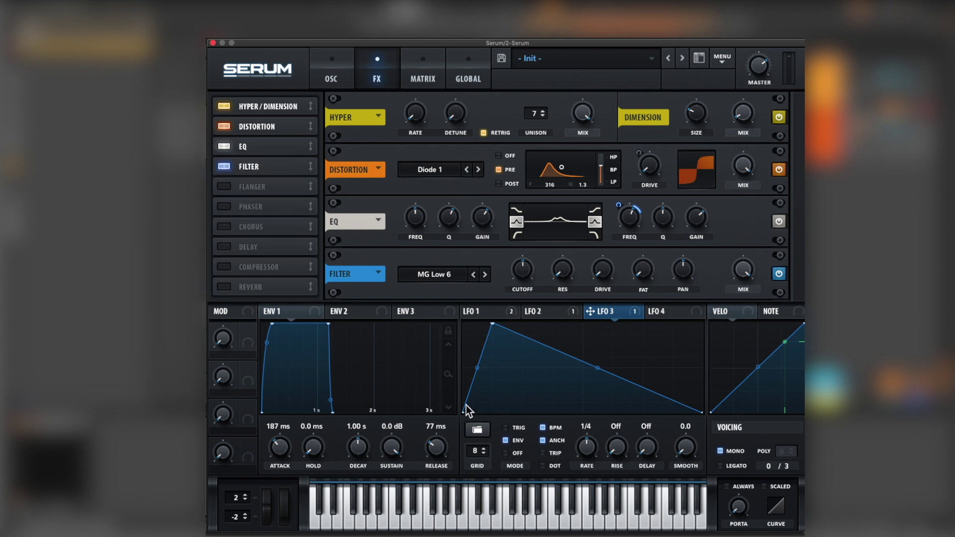
click(437, 273)
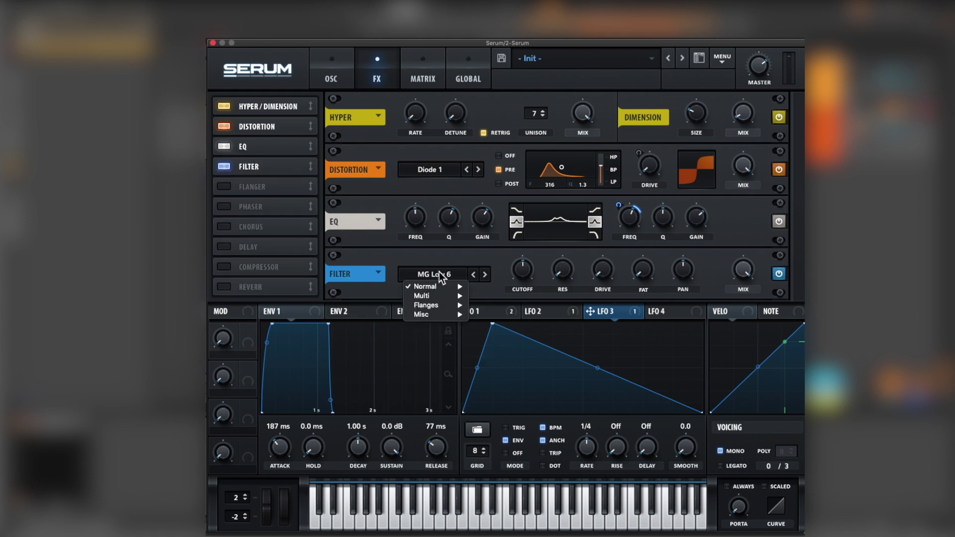
mouse_move(448, 289)
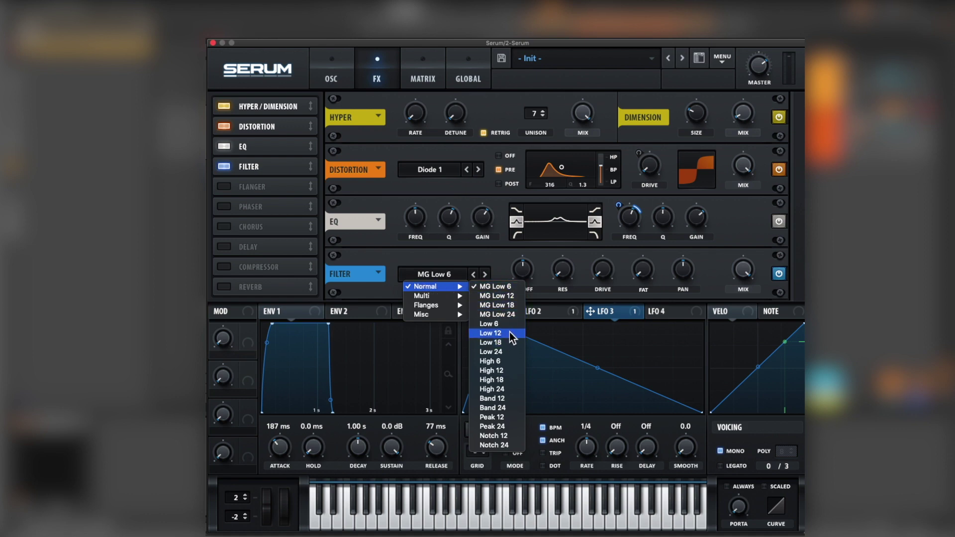
click(494, 335)
click(437, 275)
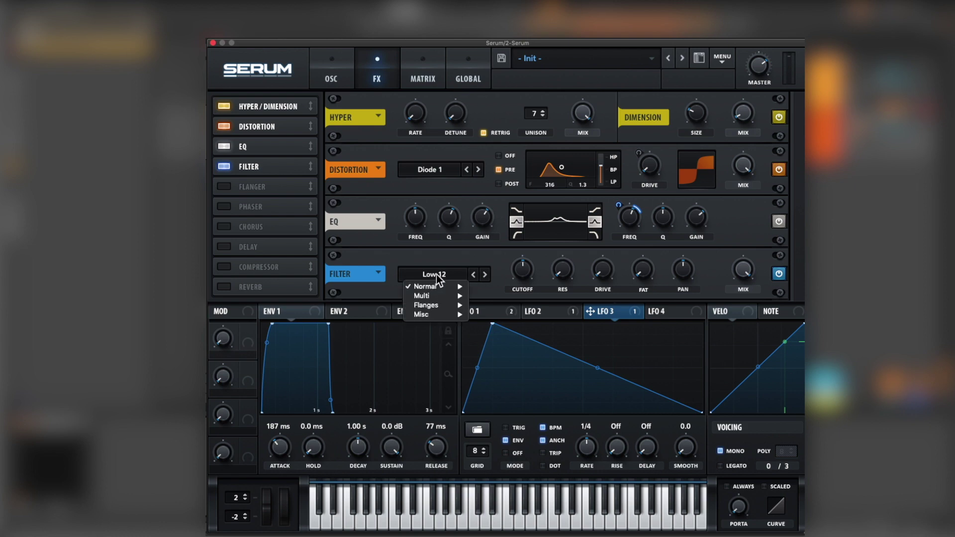
mouse_move(444, 296)
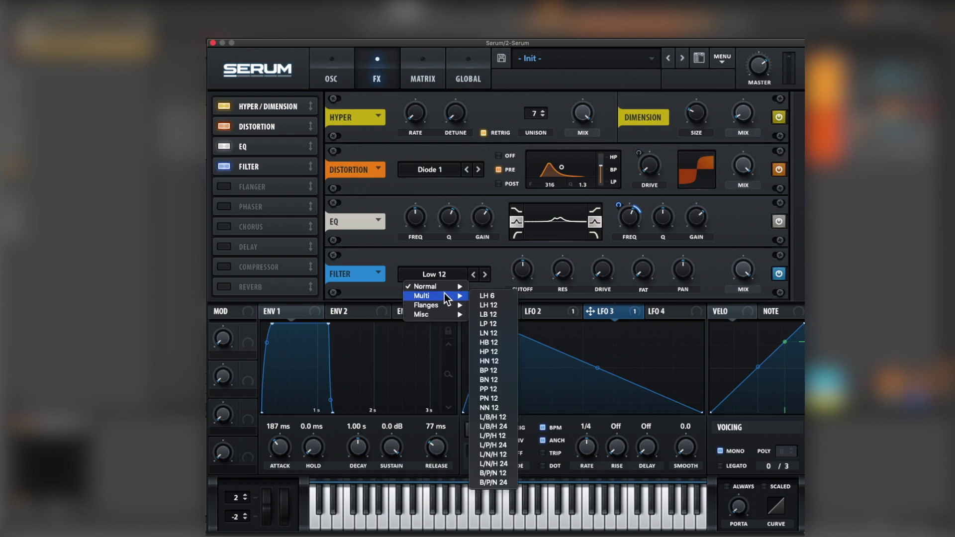
click(482, 296)
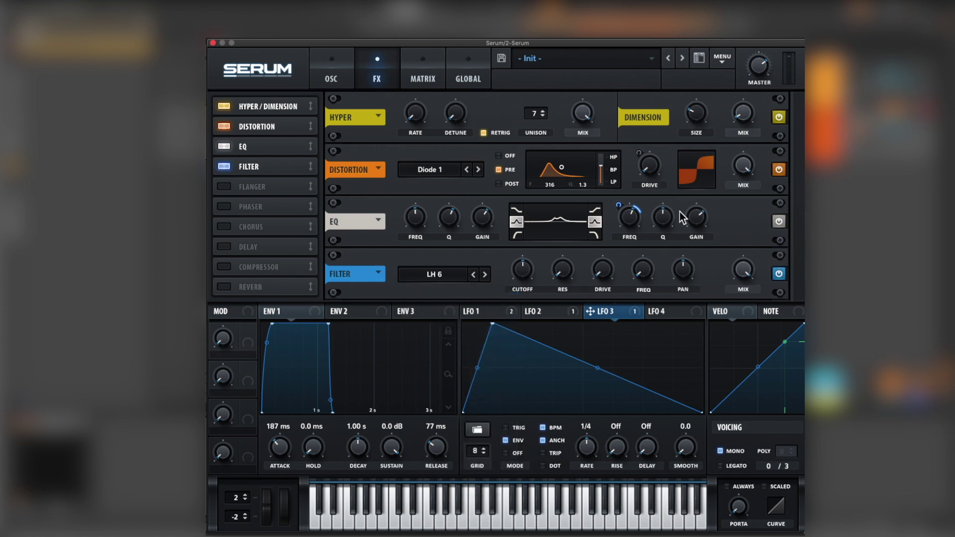
Set the filter cutoff to about 790 Hz, frequency variation to 21%, and mix to roughly 85% wet.
drag(644, 276, 659, 137)
drag(527, 286, 513, 260)
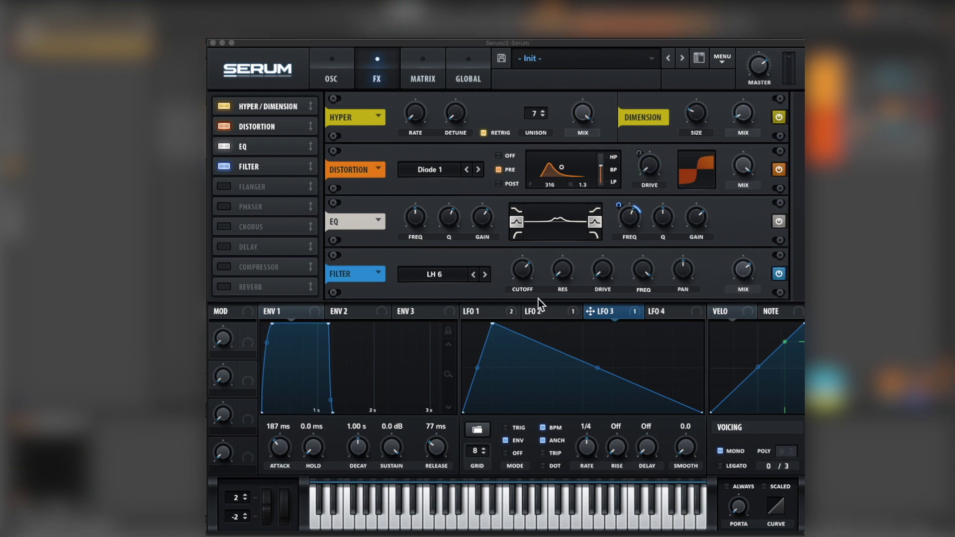
drag(521, 271, 524, 276)
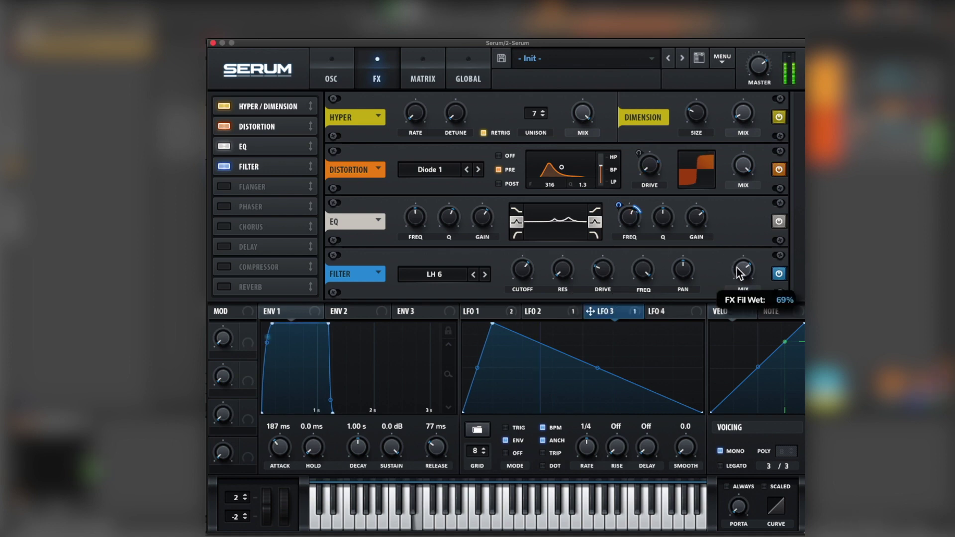
mouse_move(738, 267)
mouse_down()
mouse_move(745, 234)
mouse_move(738, 267)
mouse_up()
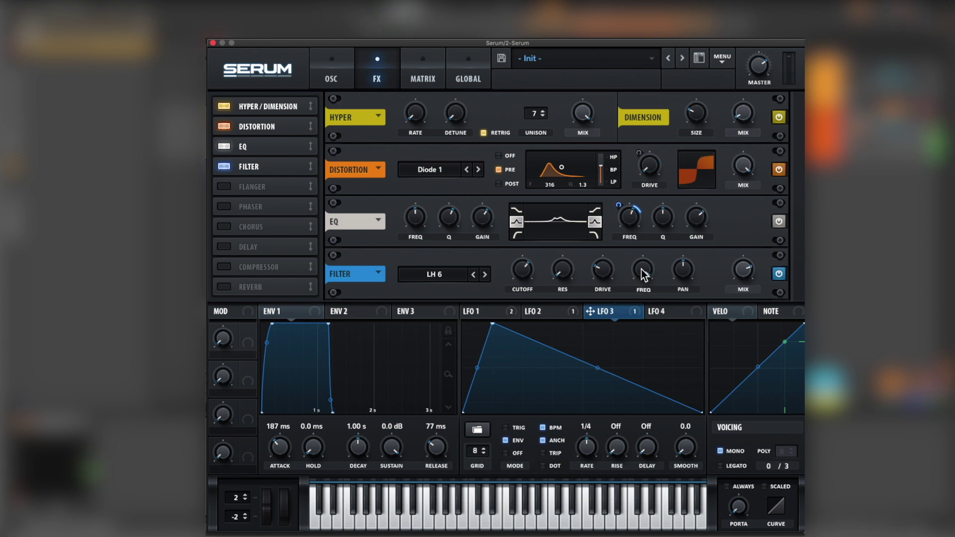
drag(645, 275, 684, 183)
drag(739, 279, 739, 272)
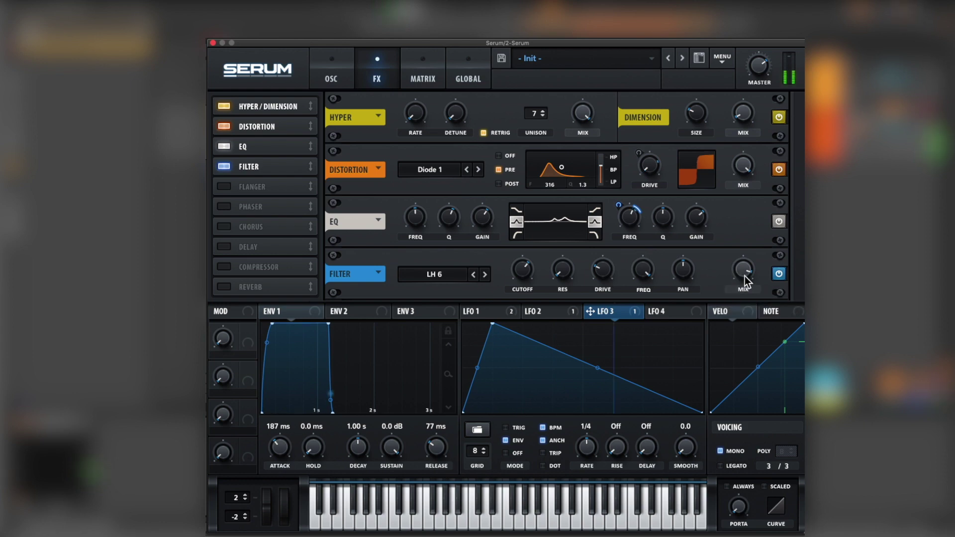
drag(740, 276, 740, 279)
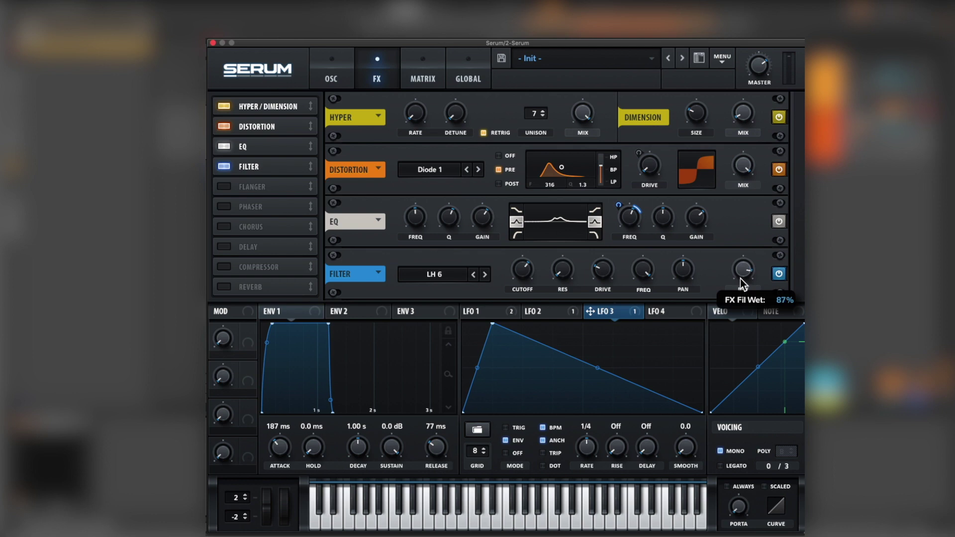
Enable the Compressor in multiband mode and pull its threshold down.
click(224, 267)
click(282, 266)
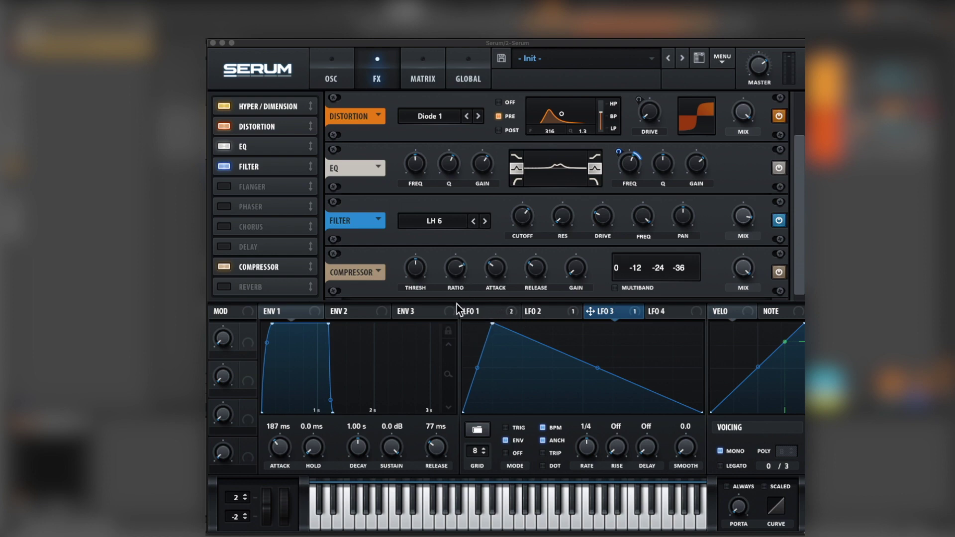
click(615, 288)
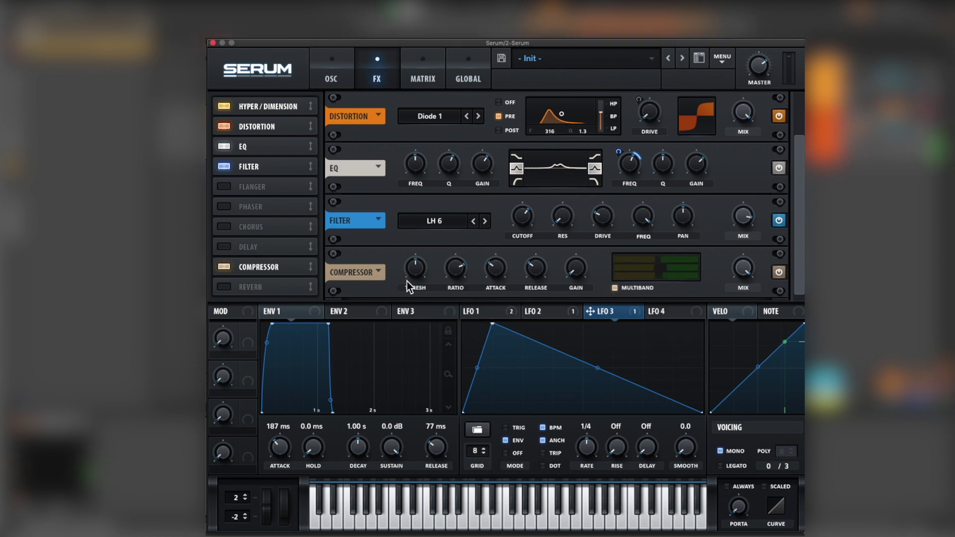
drag(413, 276, 415, 253)
mouse_move(417, 262)
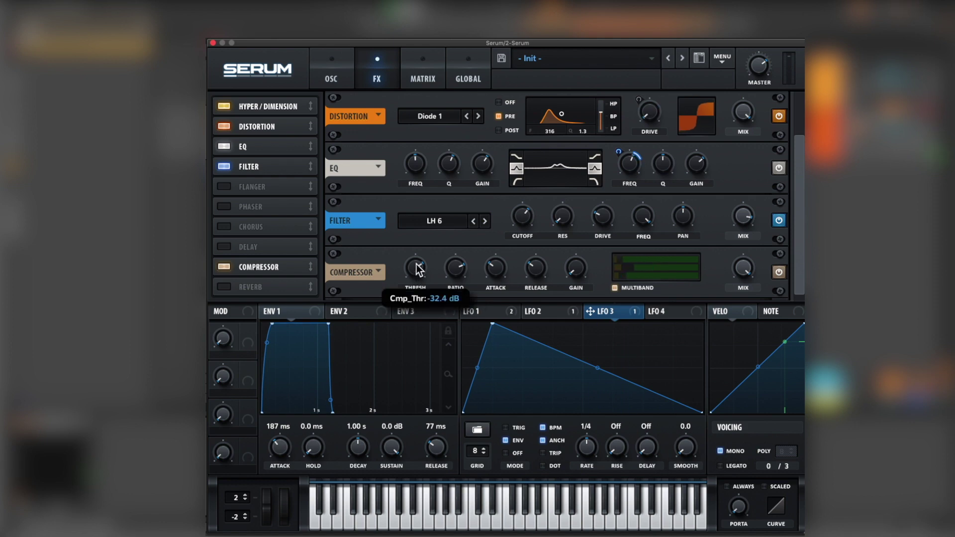
Boost the compressor gain to about 26 dB and set the threshold to -18.6 dB.
drag(572, 268, 587, 194)
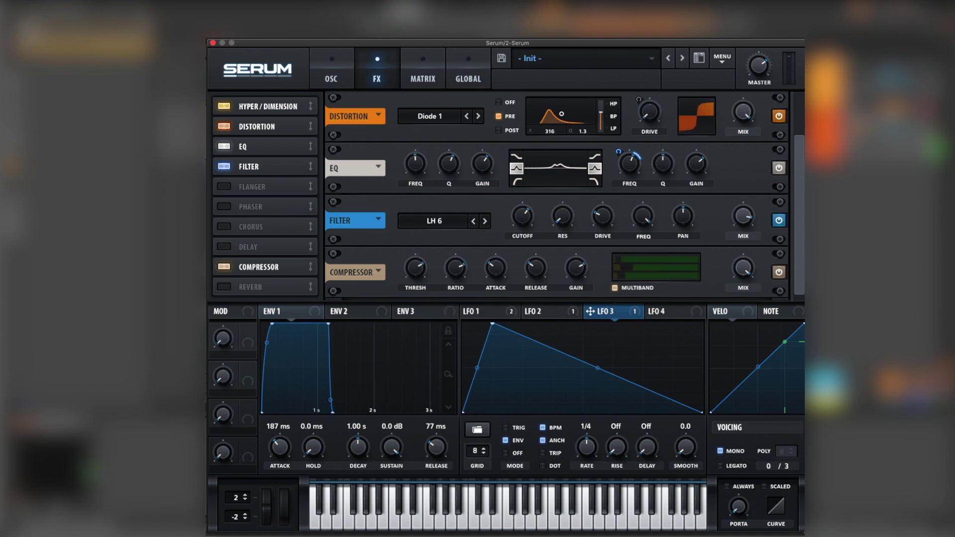
mouse_move(412, 273)
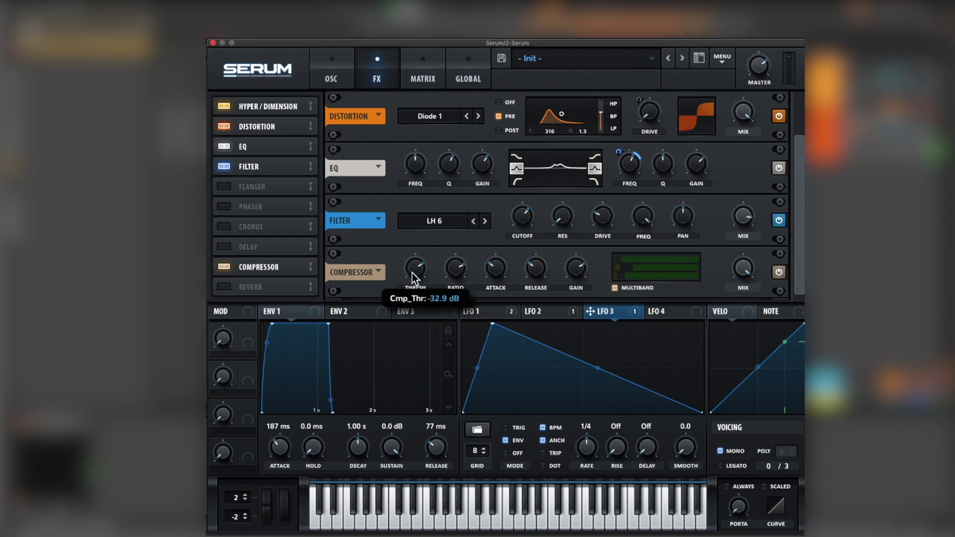
scroll(412, 274, up, 2)
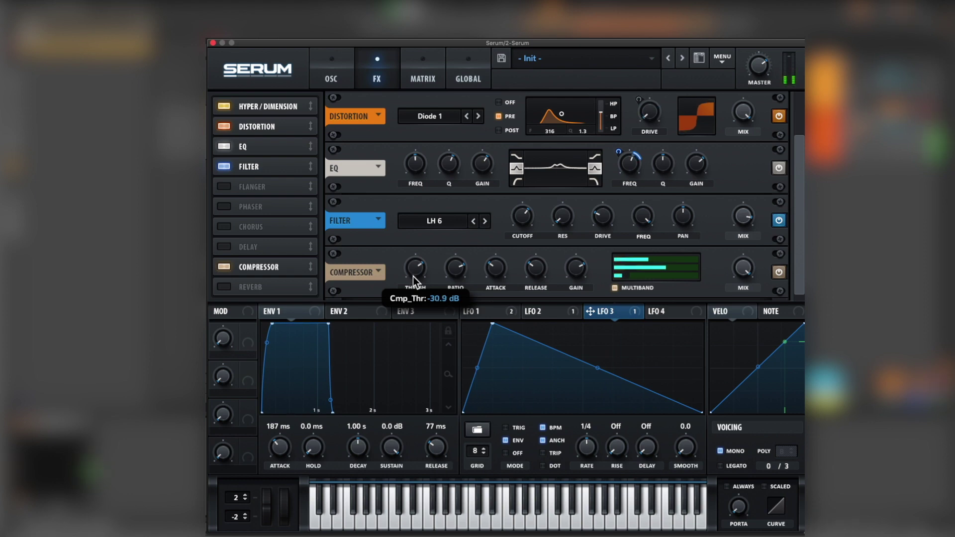
scroll(413, 276, down, 2)
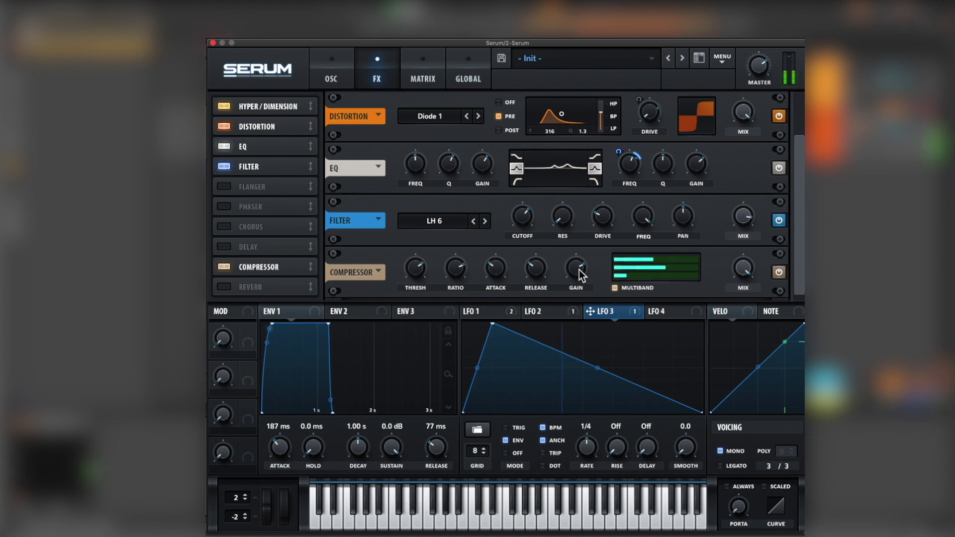
mouse_move(575, 273)
scroll(573, 269, up, 1)
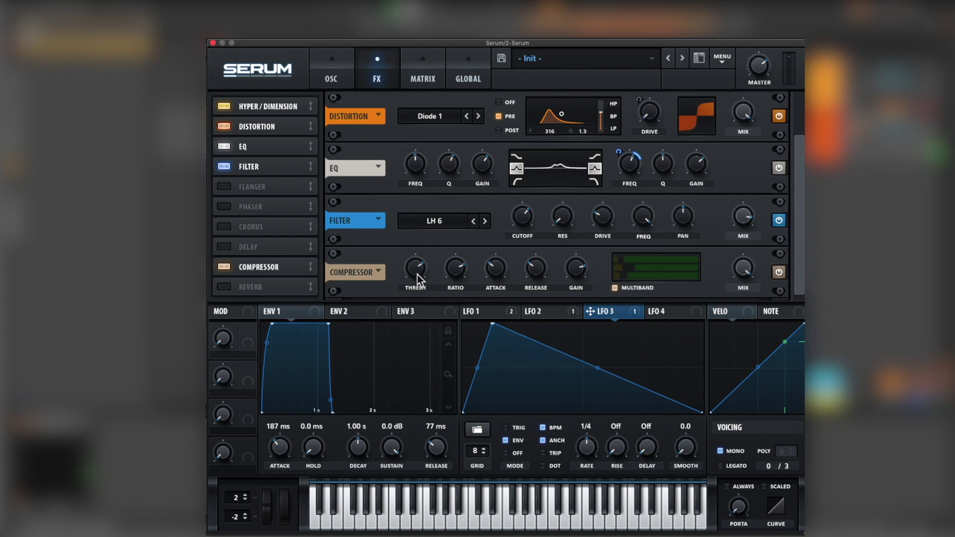
mouse_move(417, 274)
mouse_down()
mouse_move(420, 301)
mouse_move(419, 285)
mouse_up()
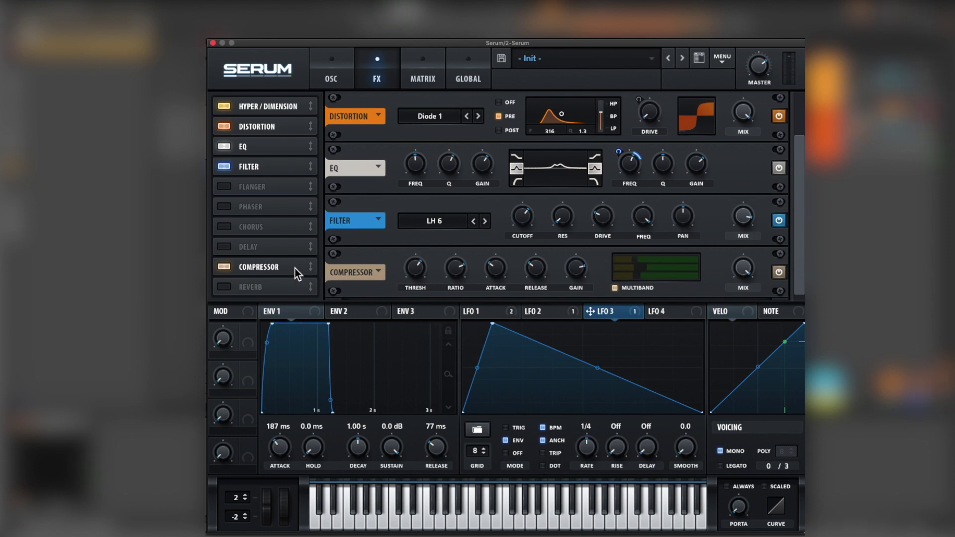
Move the Compressor after the Filter and add a Plate reverb with more damping and shorter pre-delay.
drag(294, 268, 302, 181)
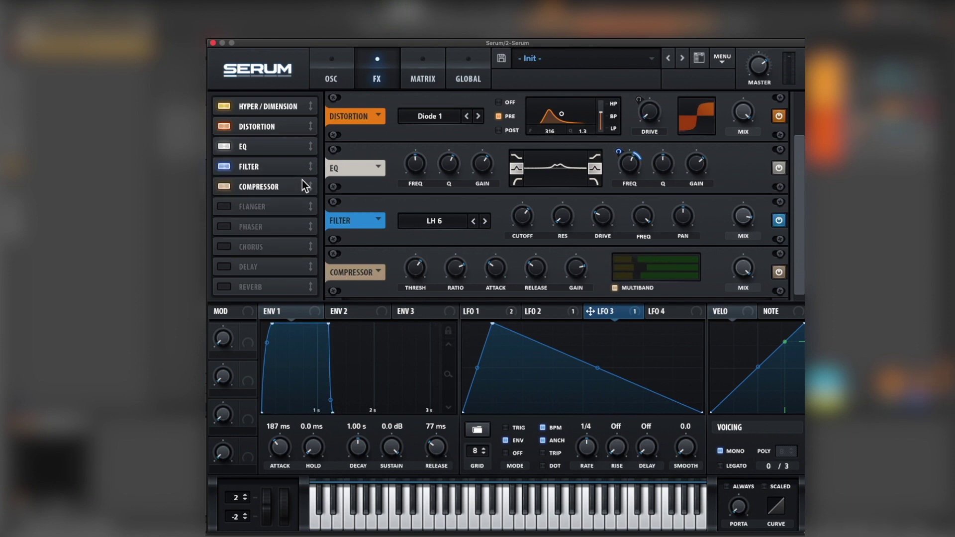
click(225, 288)
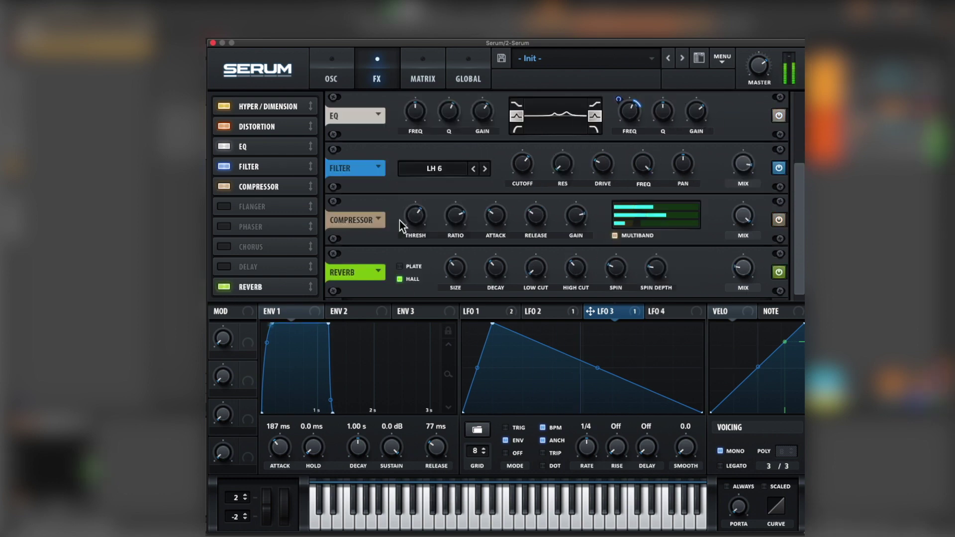
click(400, 266)
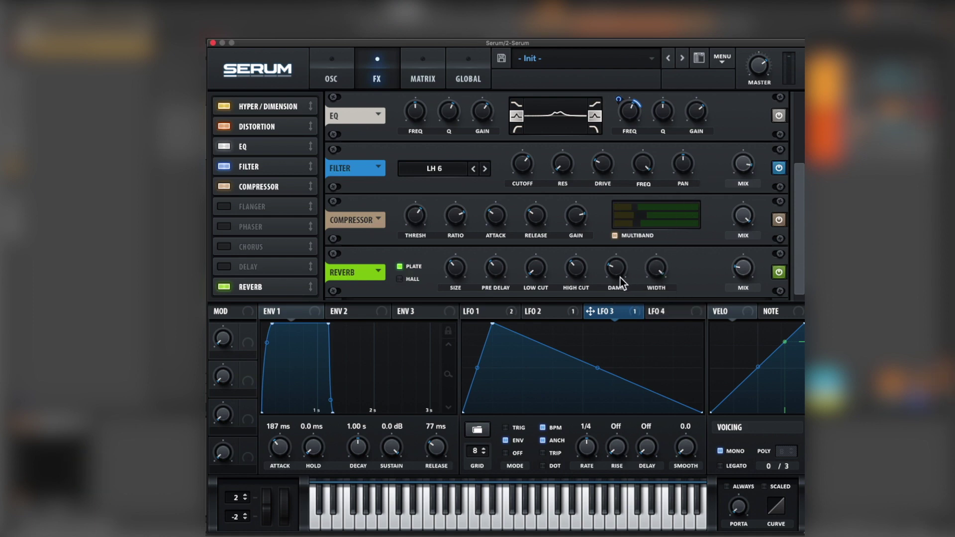
drag(628, 272, 629, 242)
drag(498, 266, 463, 302)
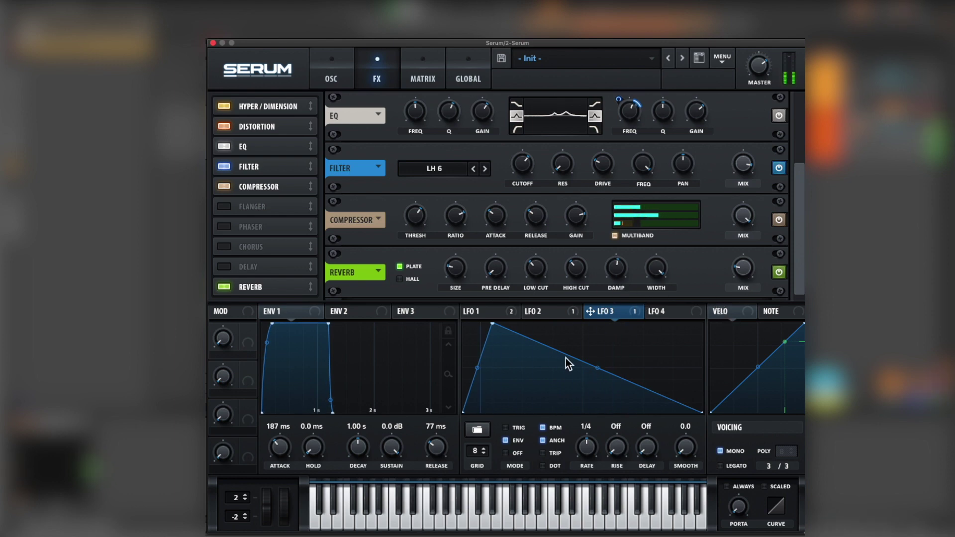
click(563, 313)
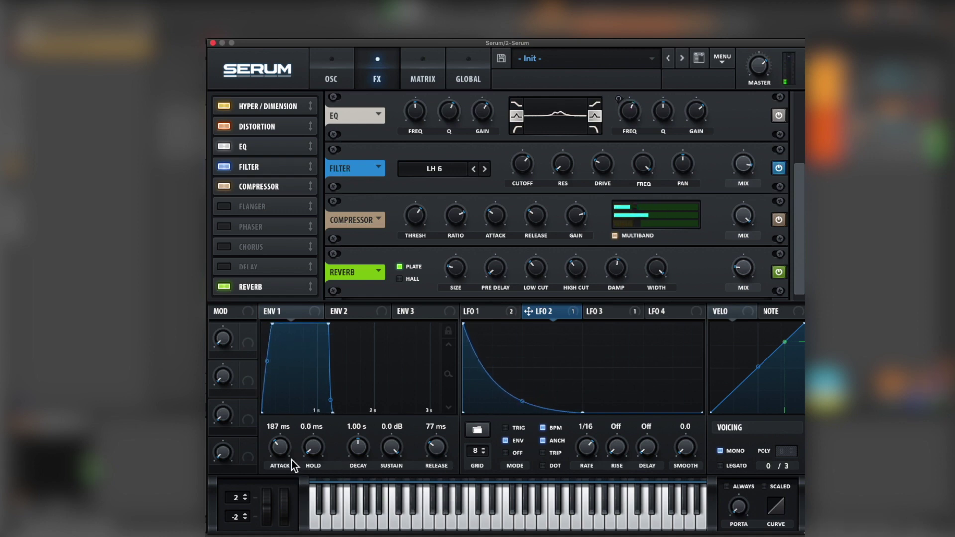
Set the ENV 1 amp attack to 220 ms.
scroll(291, 460, up, 2)
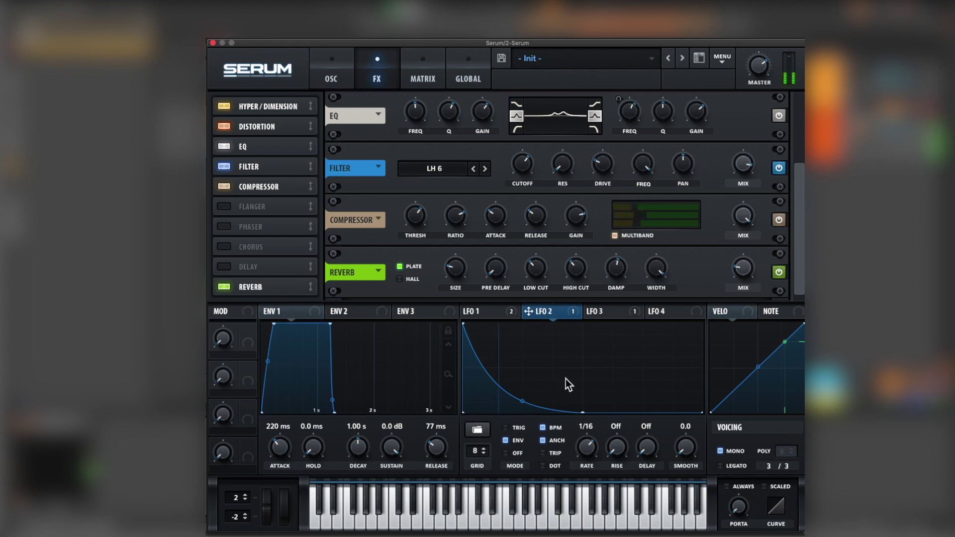
drag(800, 240, 774, 349)
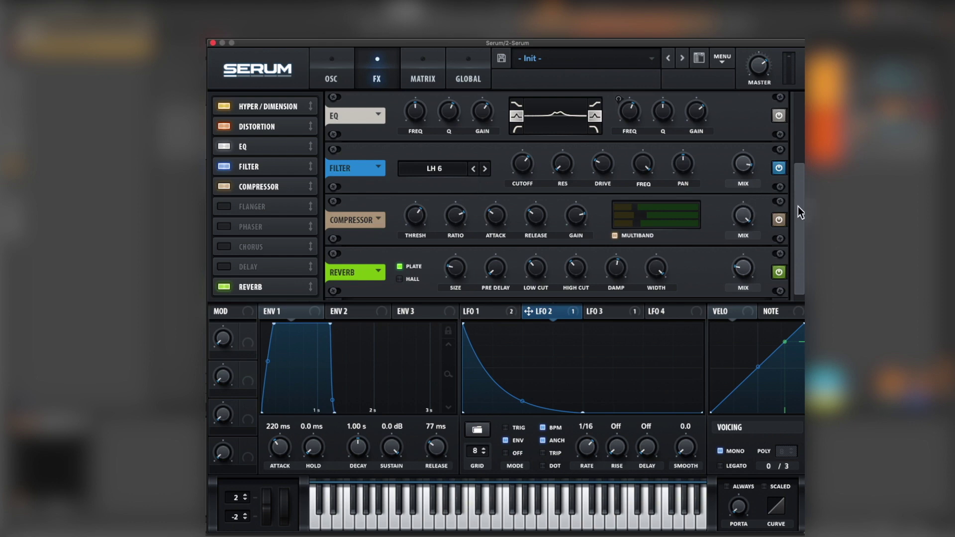
drag(799, 205, 743, 134)
click(332, 76)
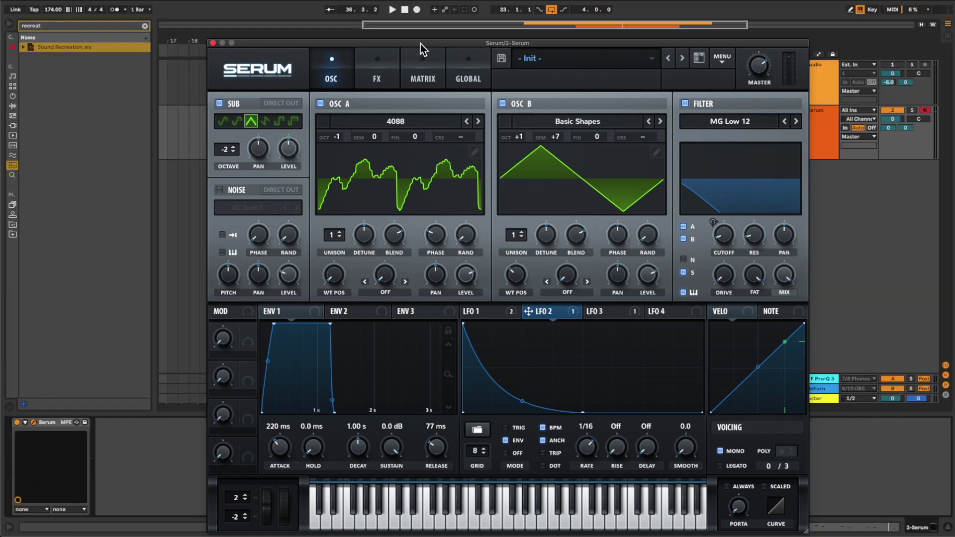
Audition the patch with playback, then close the Serum window.
drag(421, 43, 448, 22)
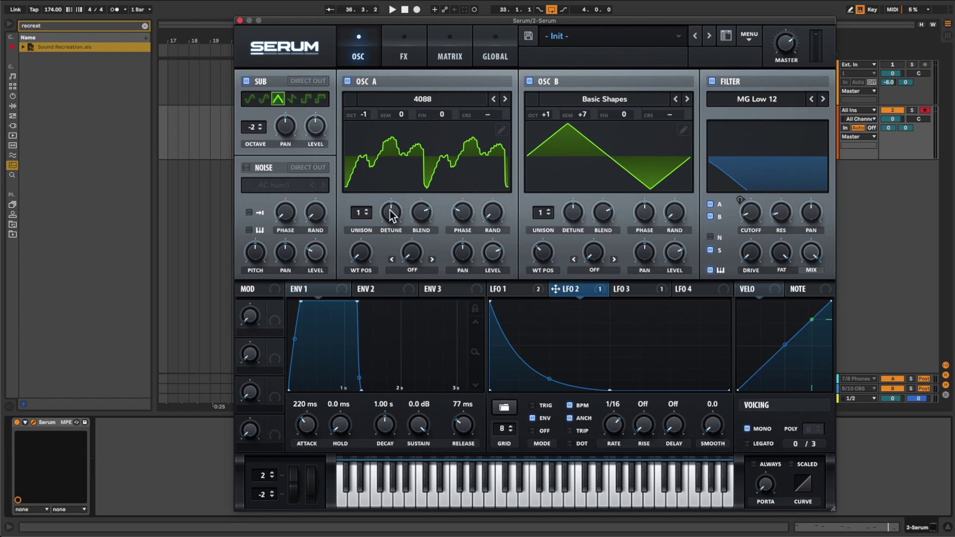
key(space)
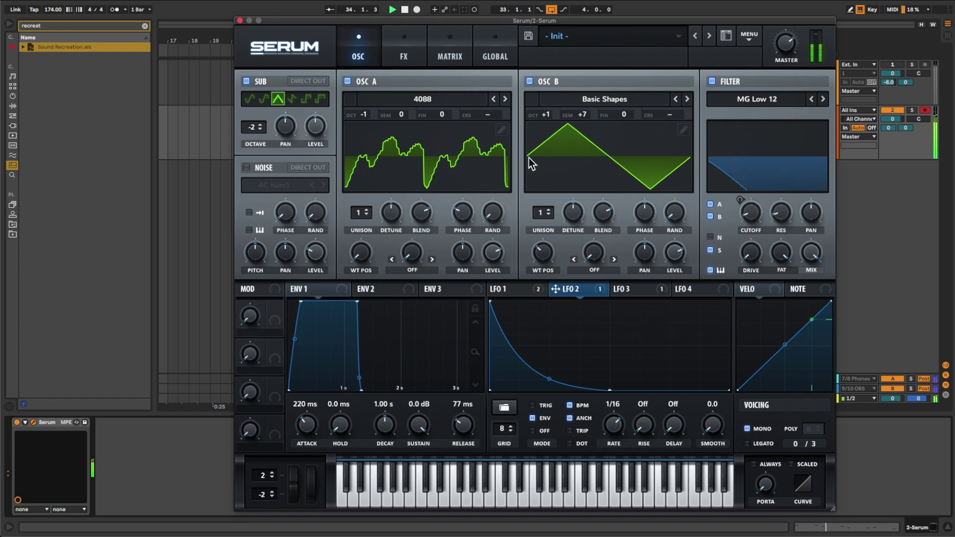
key(space)
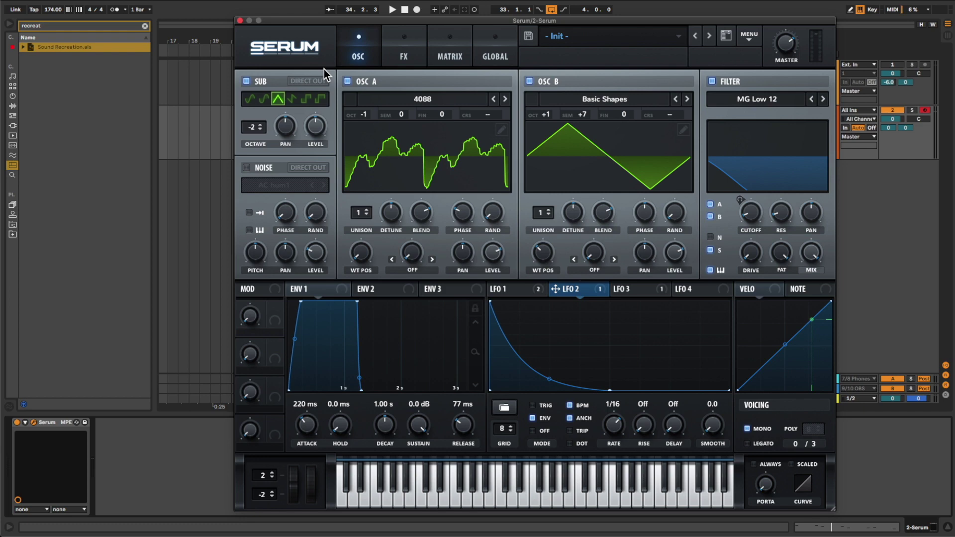
key(space)
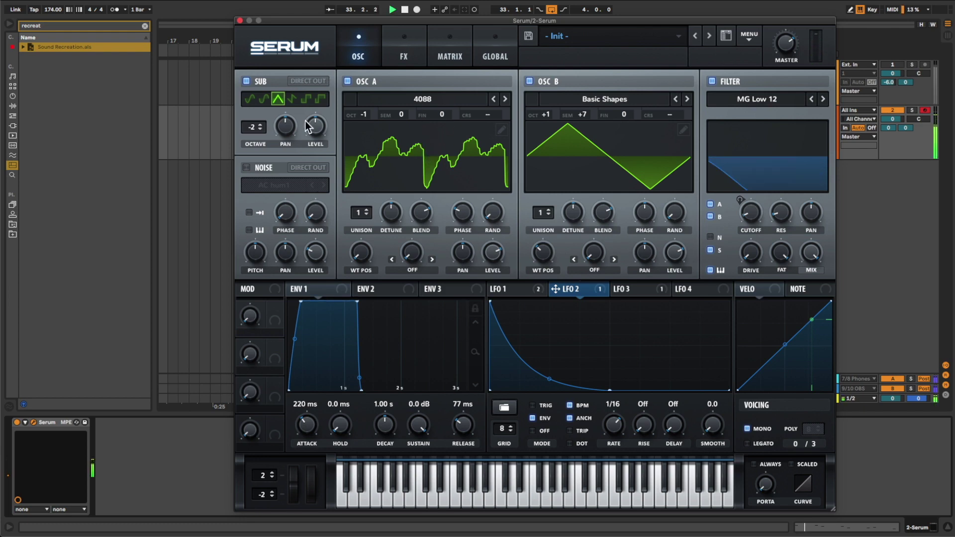
key(space)
click(240, 21)
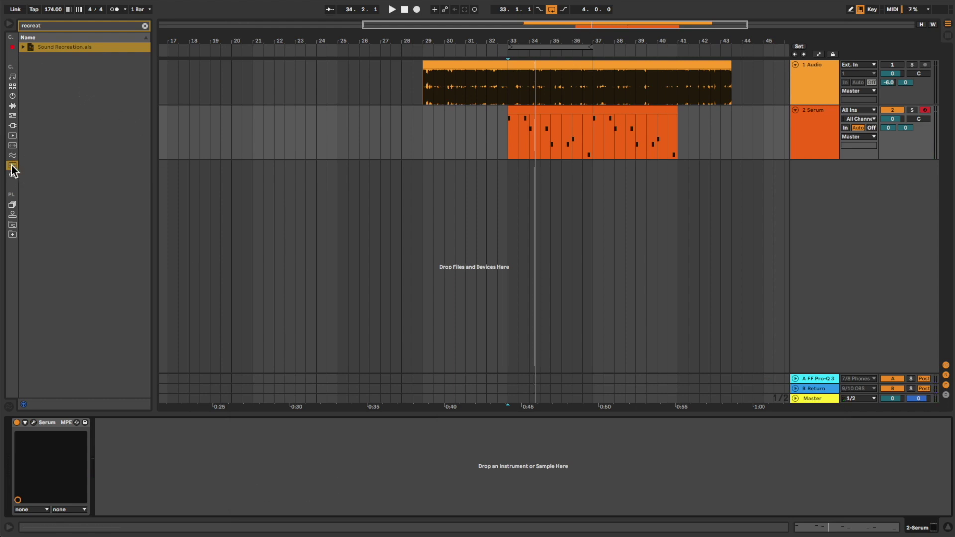
Search the plug-ins for 'trash' and load iZotope Trash 2 onto the Serum track.
click(12, 126)
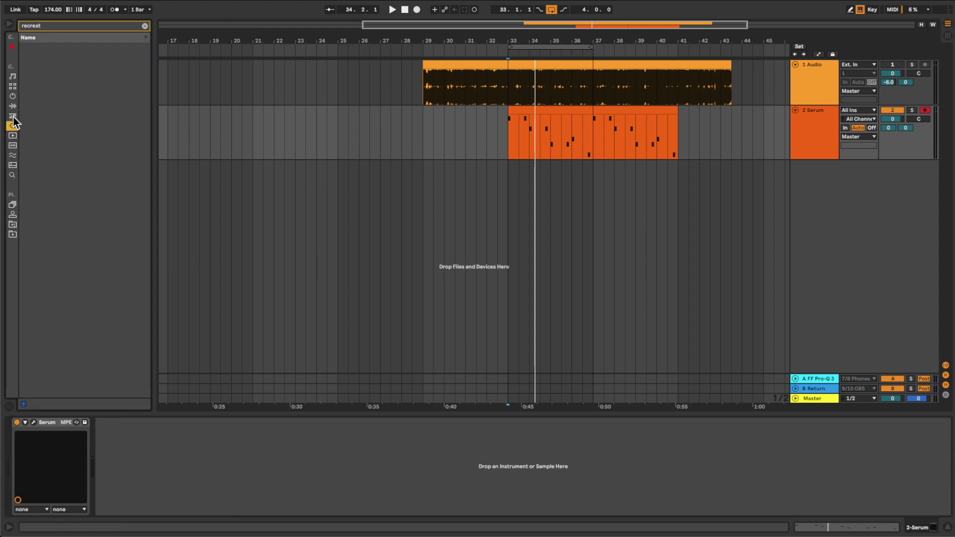
click(56, 23)
text(trash)
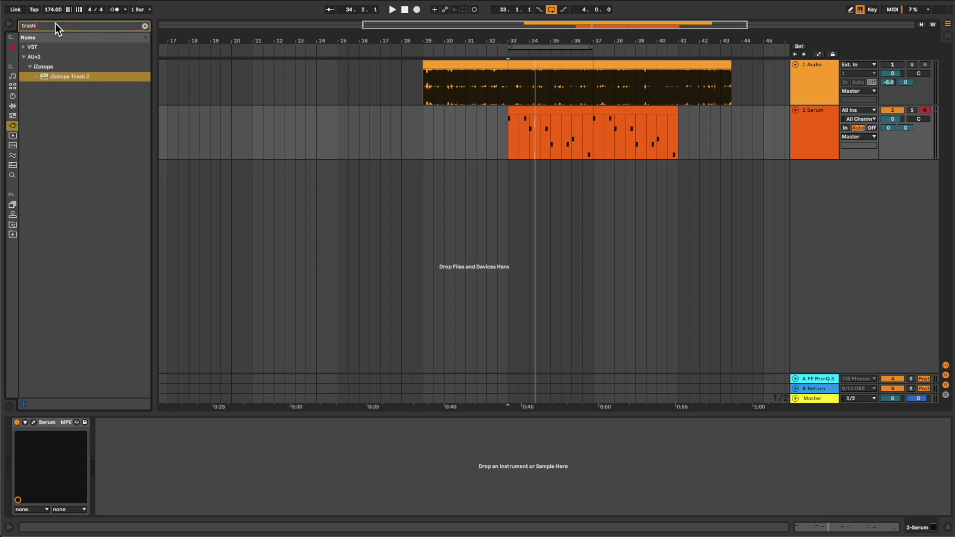
drag(73, 76, 241, 418)
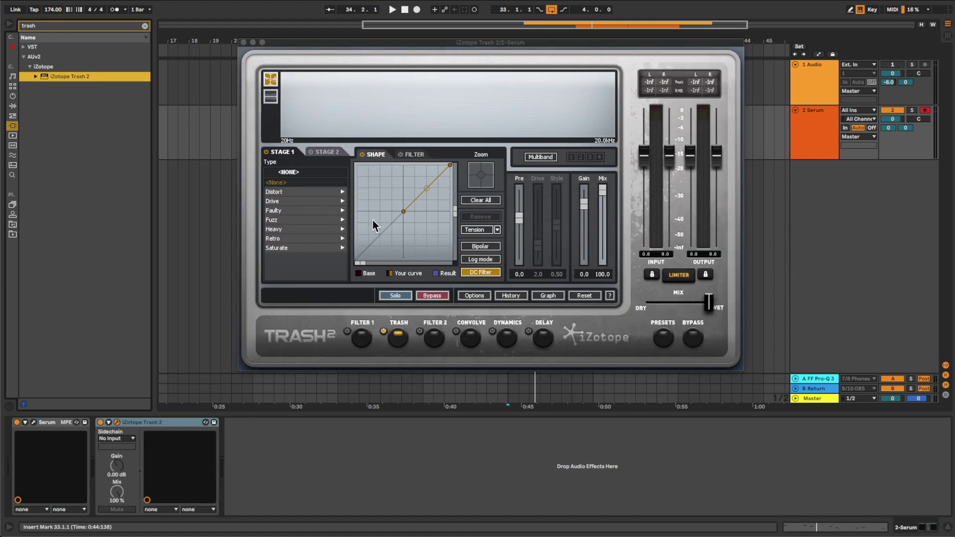
Set Trash 2 stage 1 to Tape Saturation with a steeper shape curve, then close the plugin window.
click(329, 248)
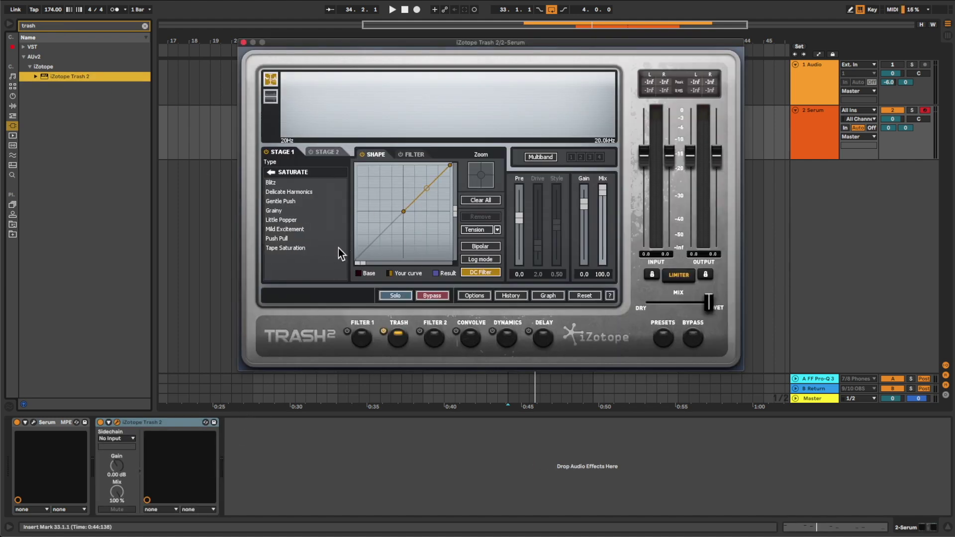
click(333, 248)
key(space)
drag(429, 188, 429, 178)
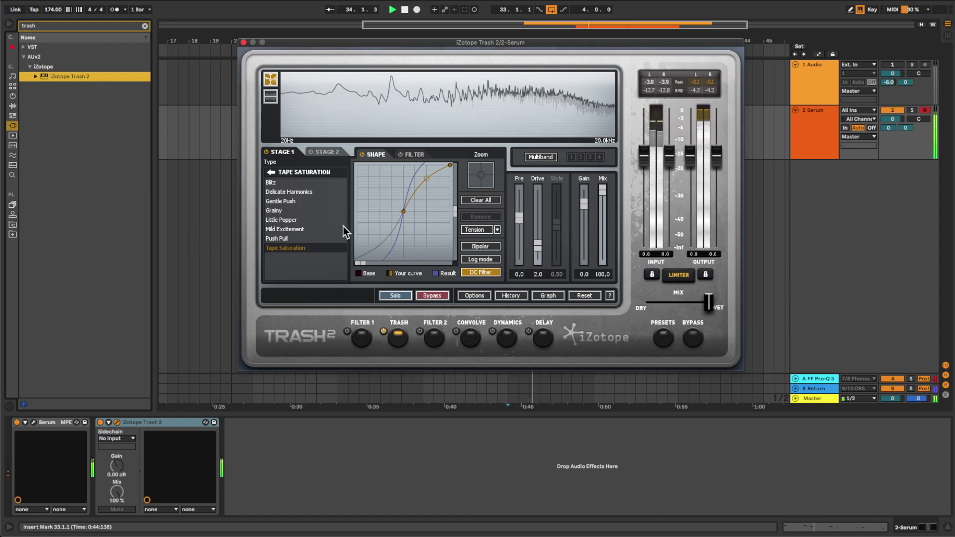
key(space)
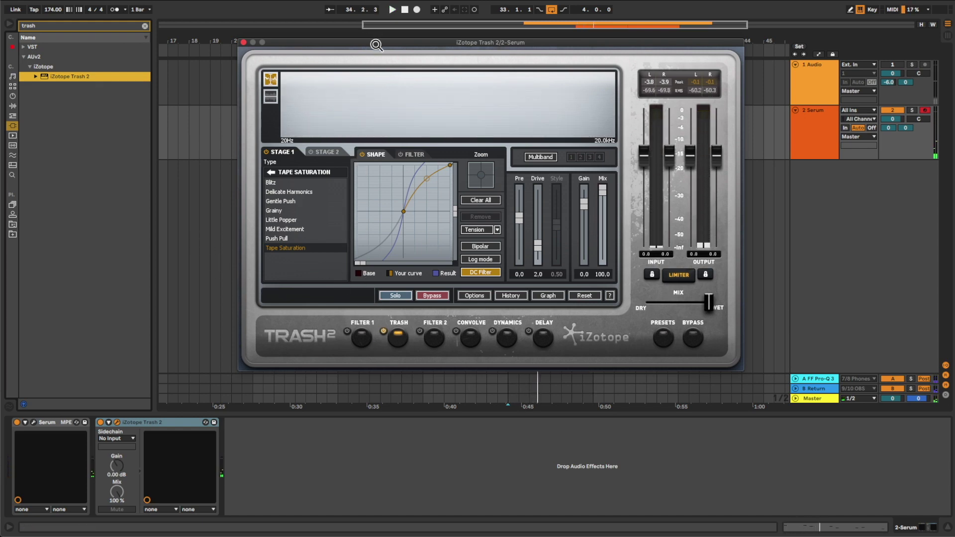
drag(374, 42, 425, 64)
key(space)
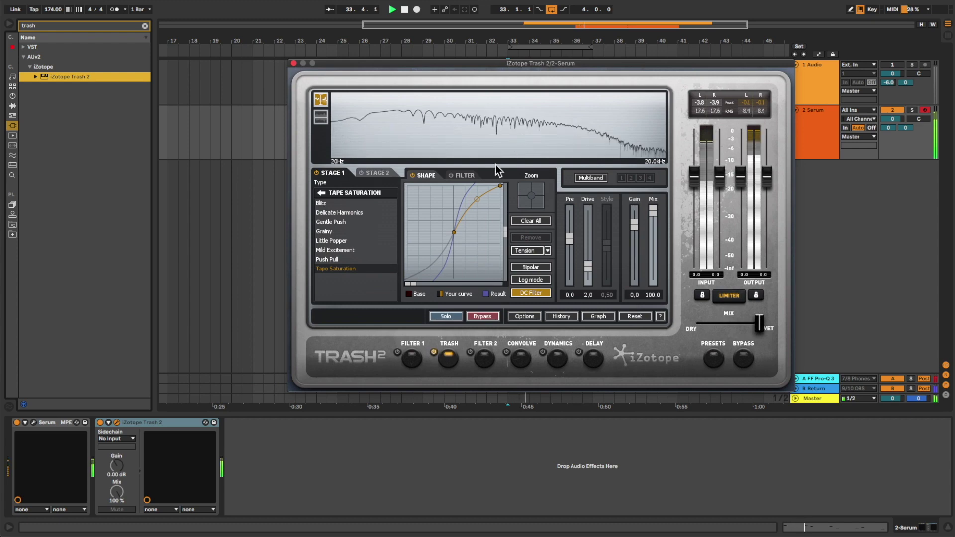
click(293, 62)
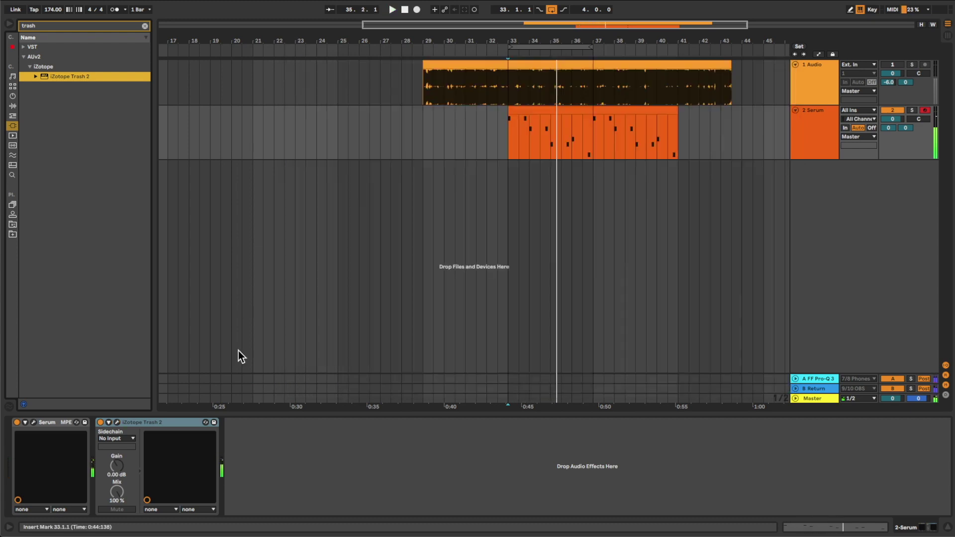
Reopen Serum and lengthen the ENV 1 attack to 369 ms with a curved slope.
click(34, 422)
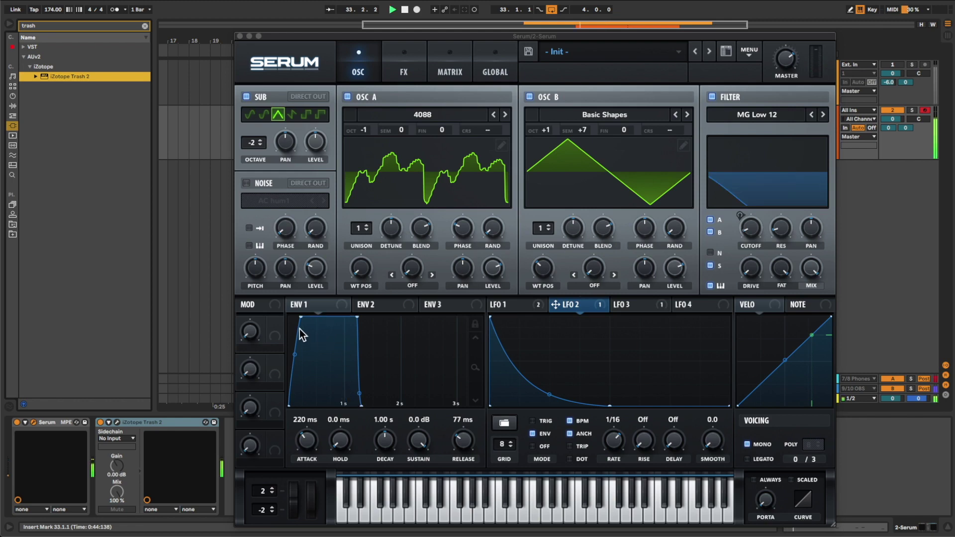
drag(301, 317, 309, 317)
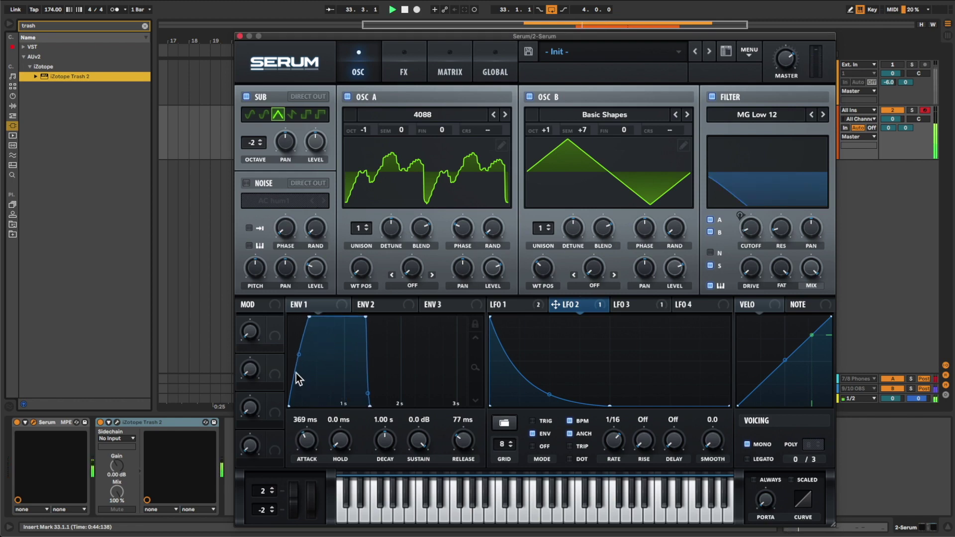
mouse_move(299, 354)
mouse_down()
mouse_move(299, 382)
mouse_move(299, 348)
mouse_up()
key(space)
Reduce the LFO 2 to Mast.Tun amount in the modulation matrix.
click(456, 73)
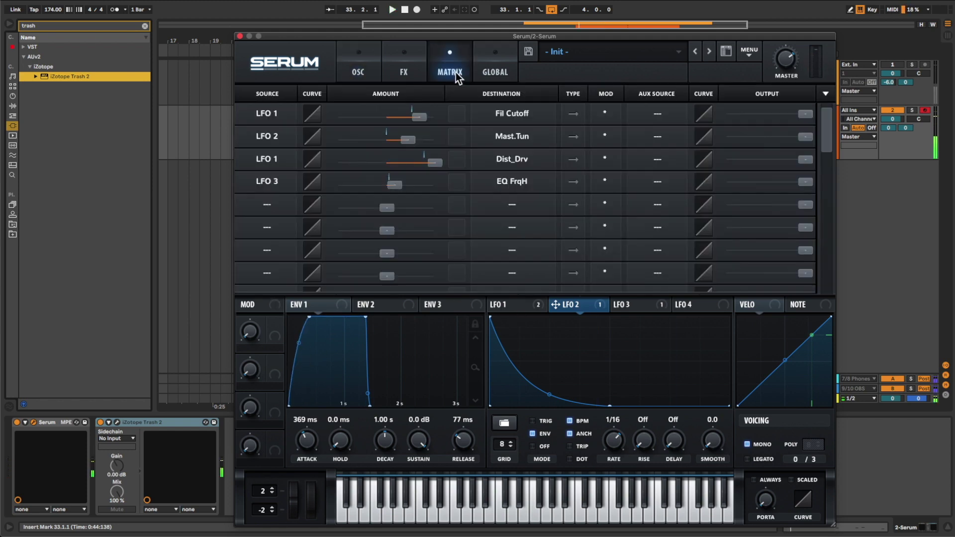
drag(412, 145, 396, 145)
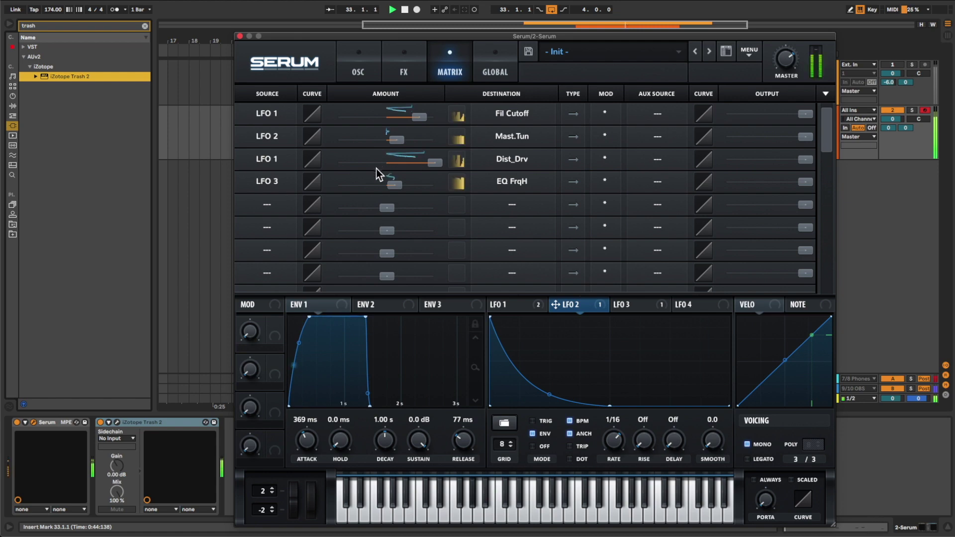
click(353, 66)
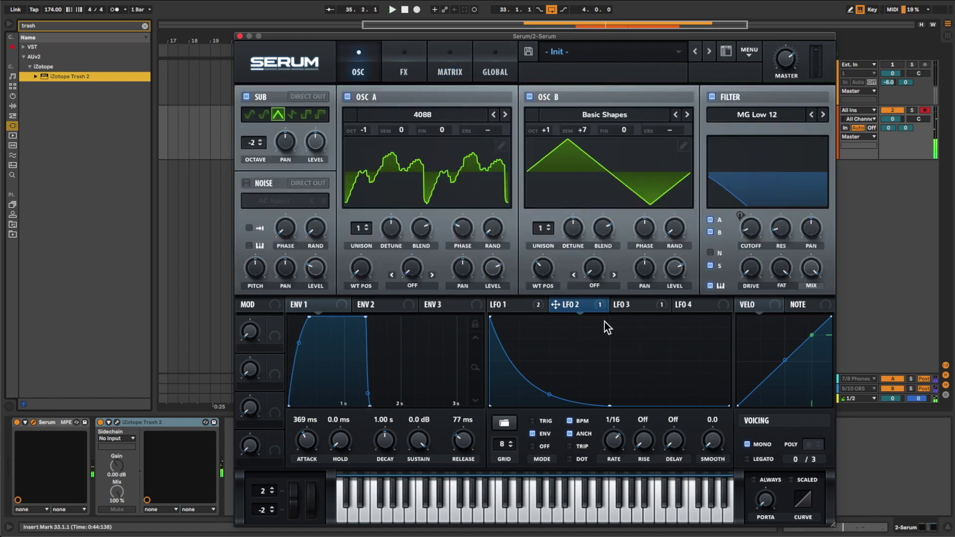
Route Serum's LFO 3 to the OSC A level and audition the modulation.
click(646, 309)
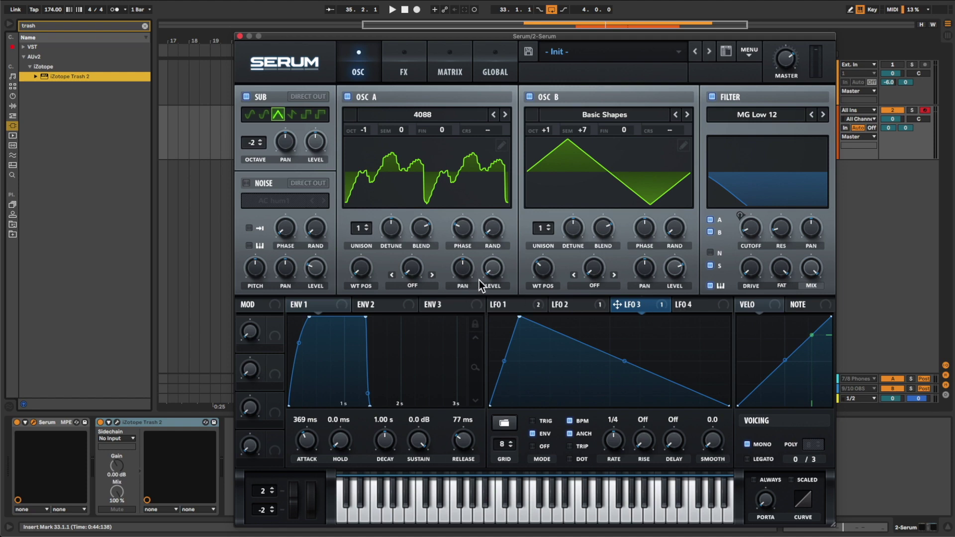
drag(662, 310, 493, 269)
key(space)
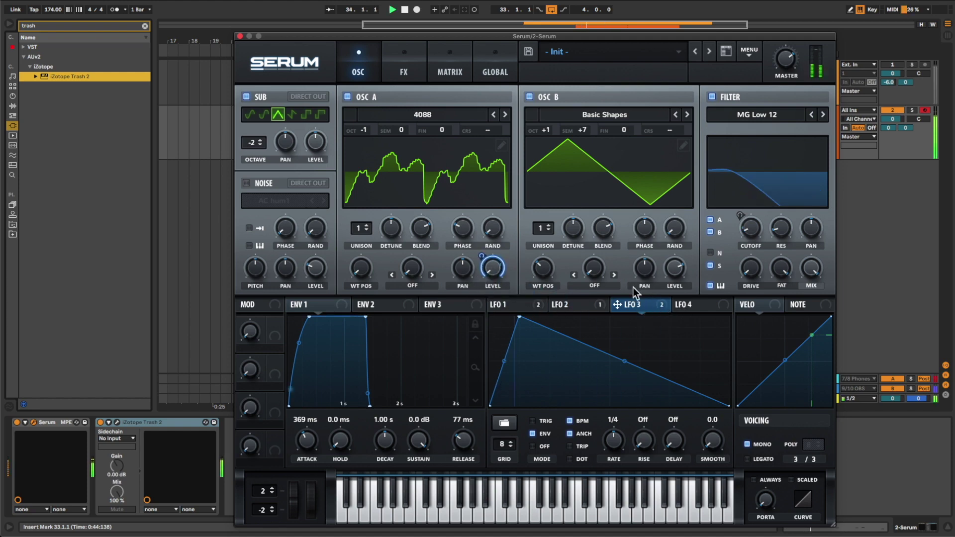
key(space)
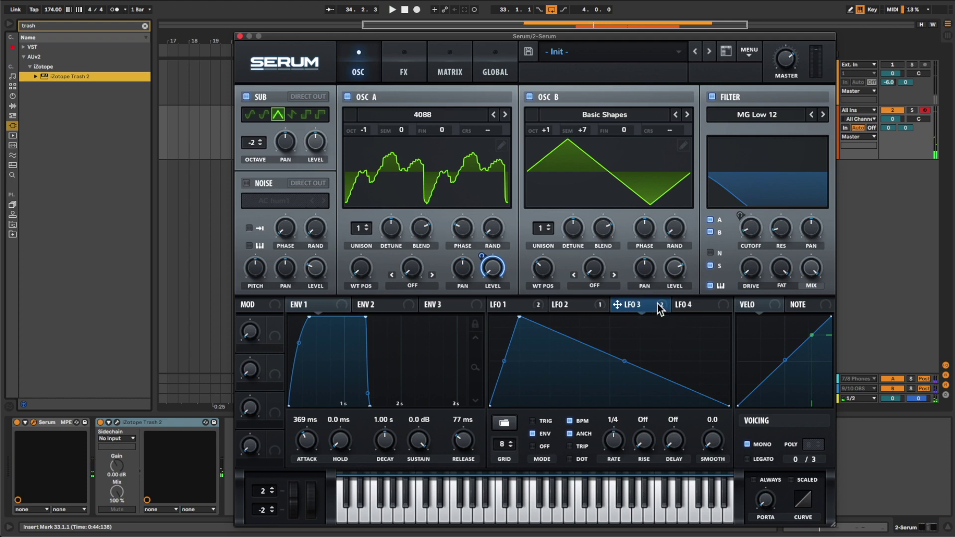
Add LFO 3 modulation to OSC B level with adjusted depth, then to the sub oscillator level.
mouse_move(662, 307)
mouse_down()
mouse_move(682, 271)
mouse_move(651, 286)
mouse_move(656, 308)
mouse_up()
drag(661, 256, 662, 254)
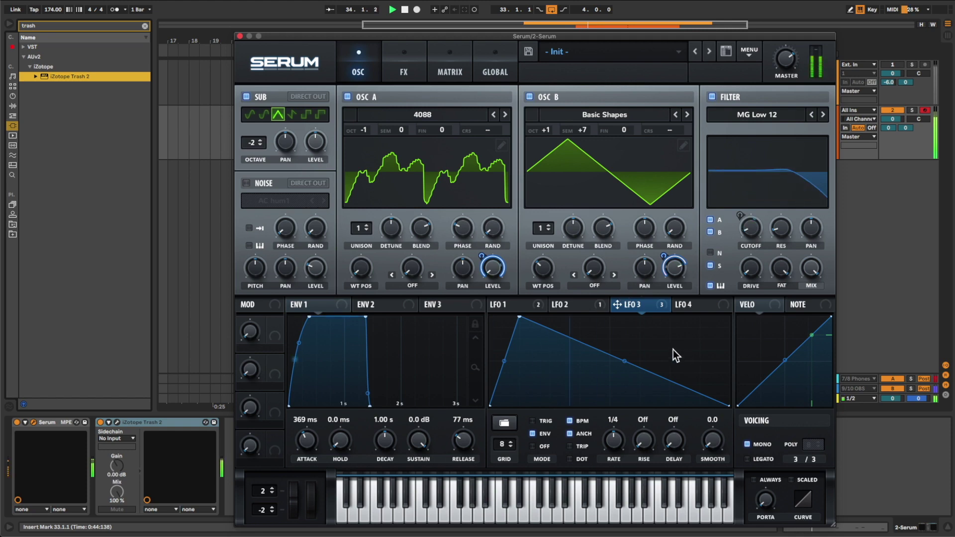
key(space)
key(space)
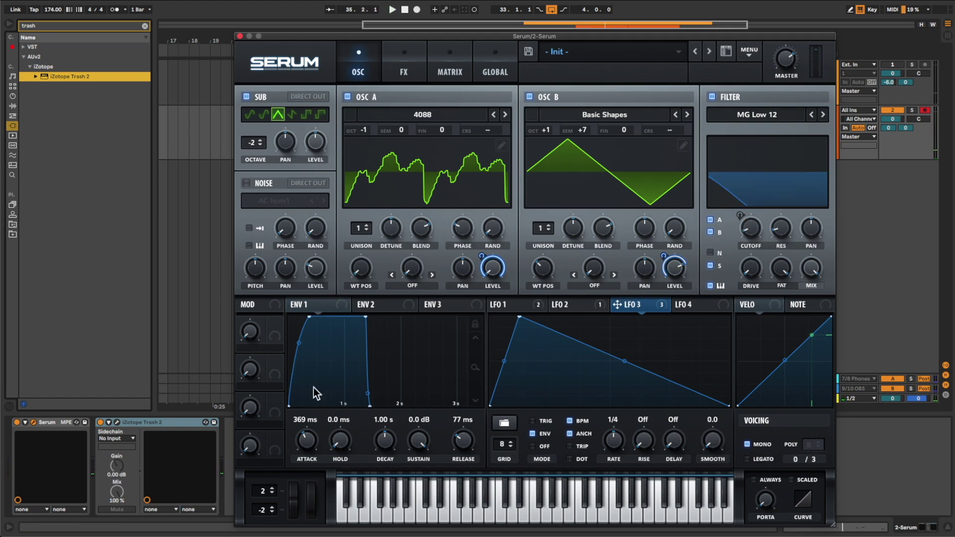
drag(617, 305, 315, 143)
key(space)
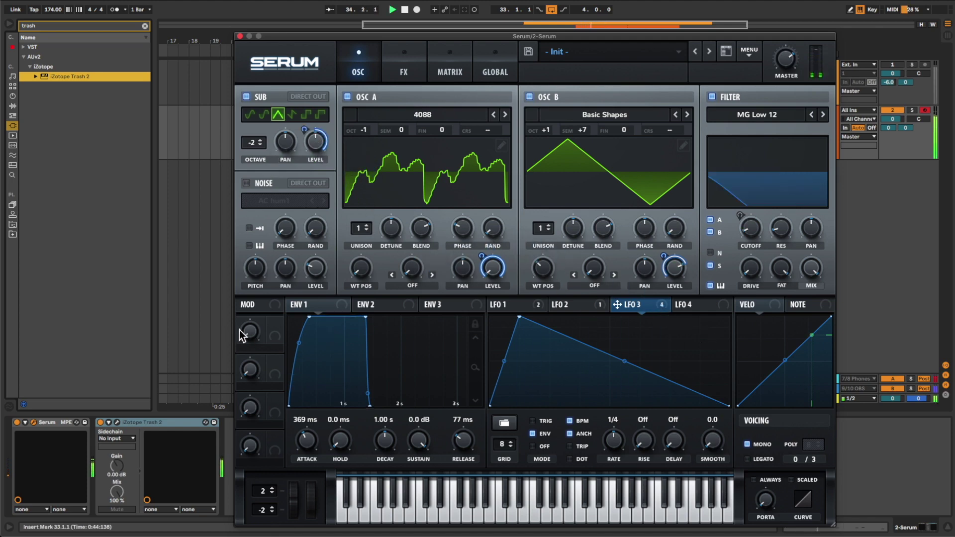
key(space)
Close Serum and load FF Pro-Q 3 from a 'pro' browser search, placing it before Trash 2.
click(238, 36)
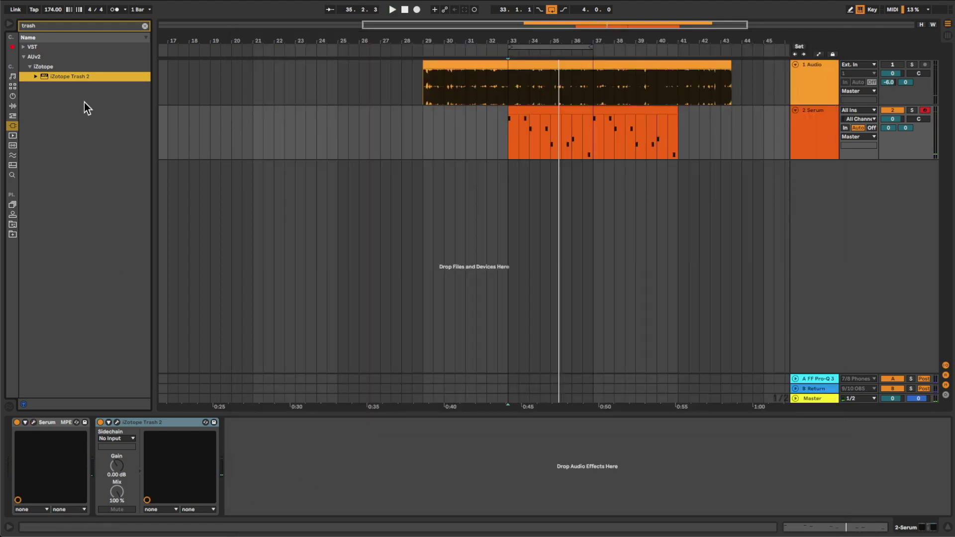
click(55, 25)
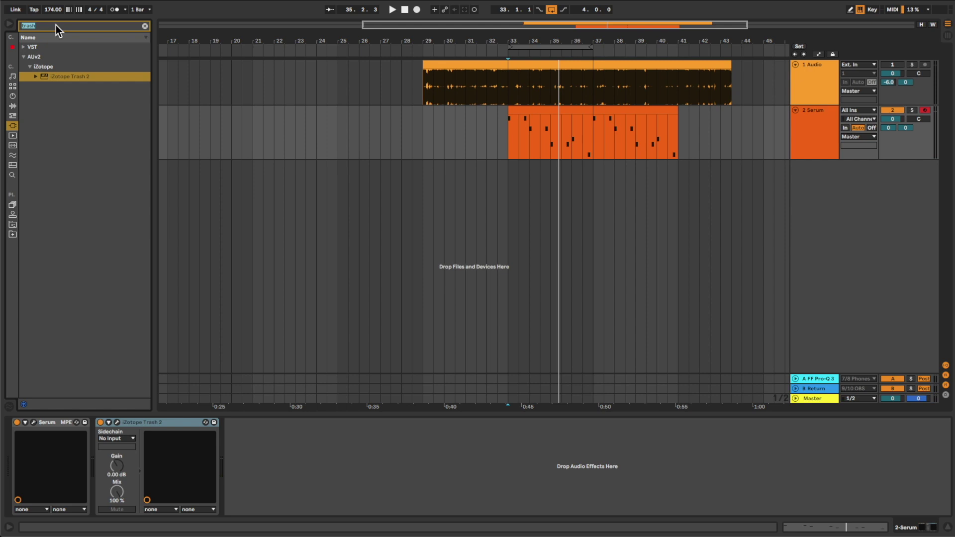
text(pro)
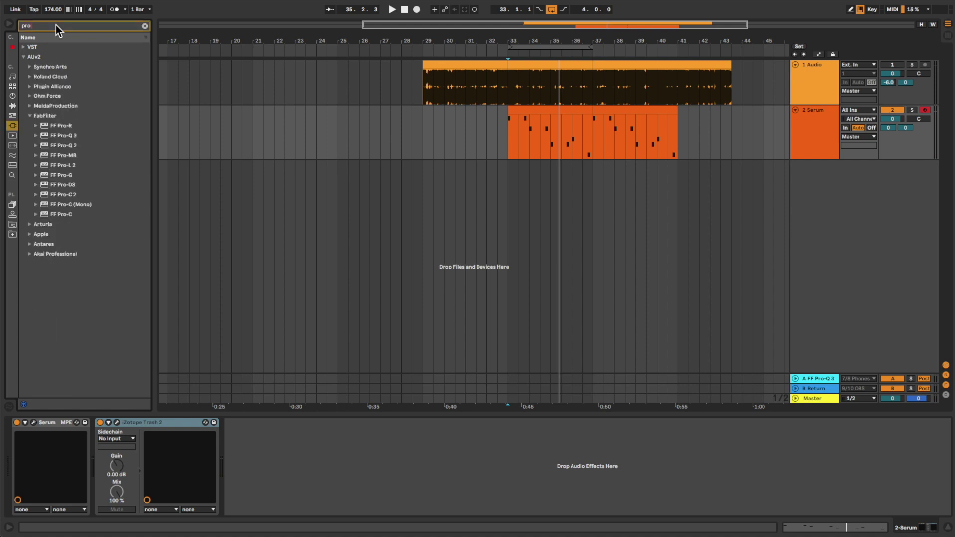
double_click(73, 135)
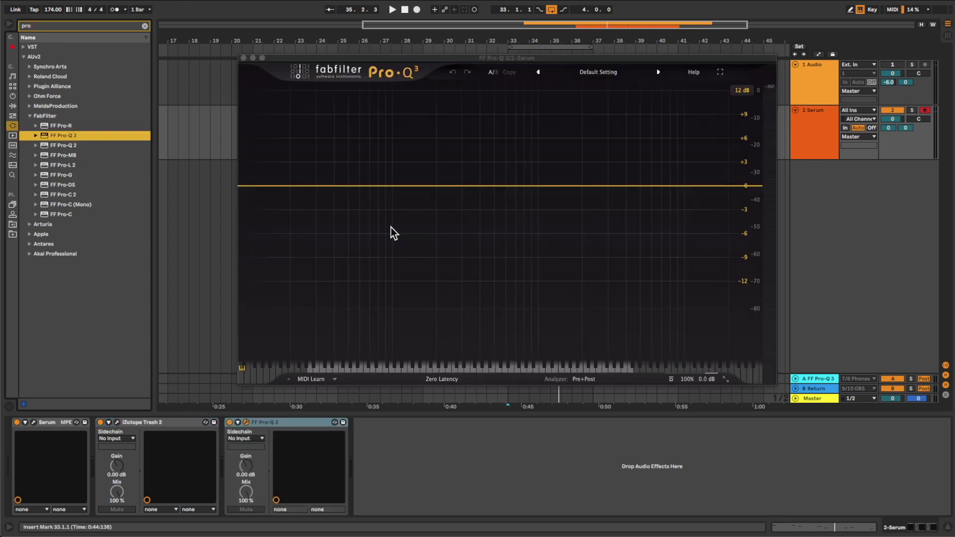
drag(287, 437, 199, 448)
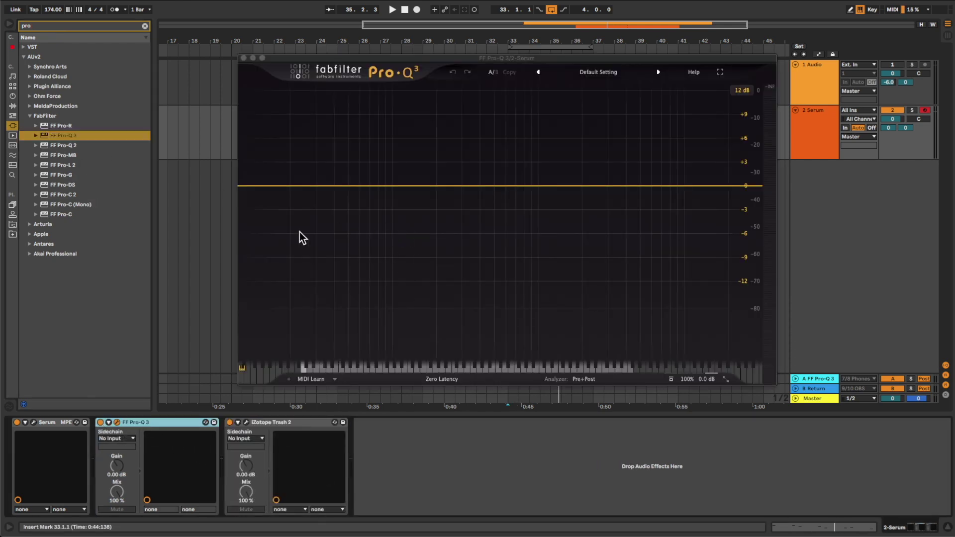
key(space)
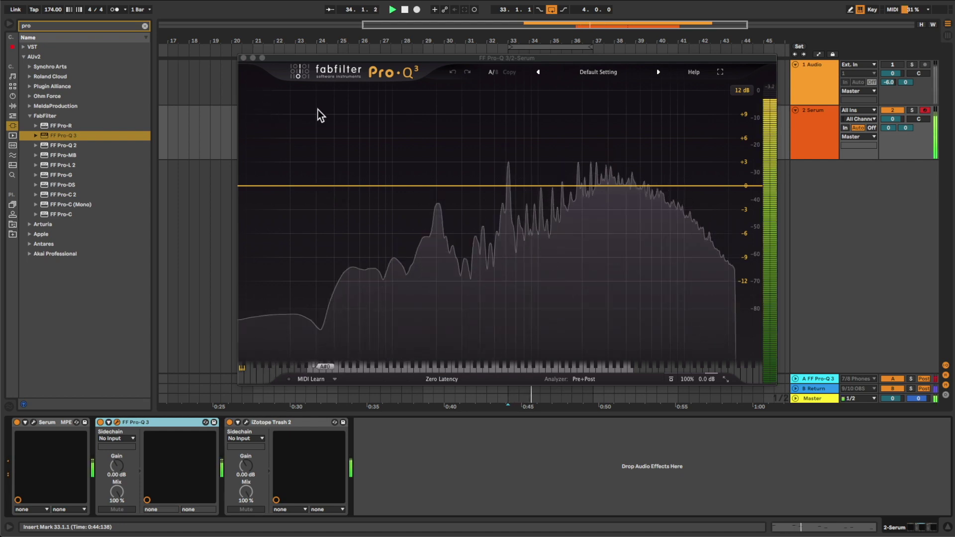
key(space)
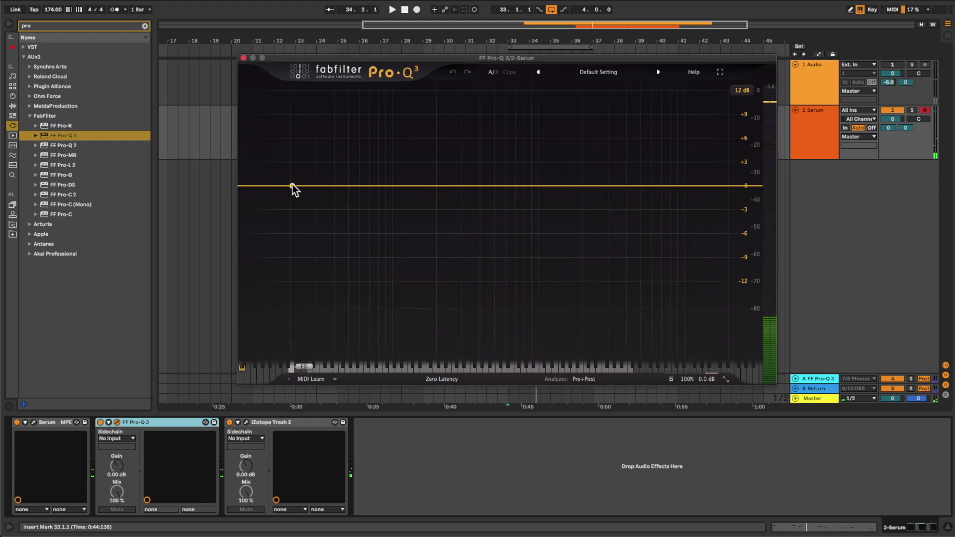
Give Pro-Q 3 a 24 dB/oct low cut at about 231 Hz, replacing an unwanted low shelf.
click(293, 186)
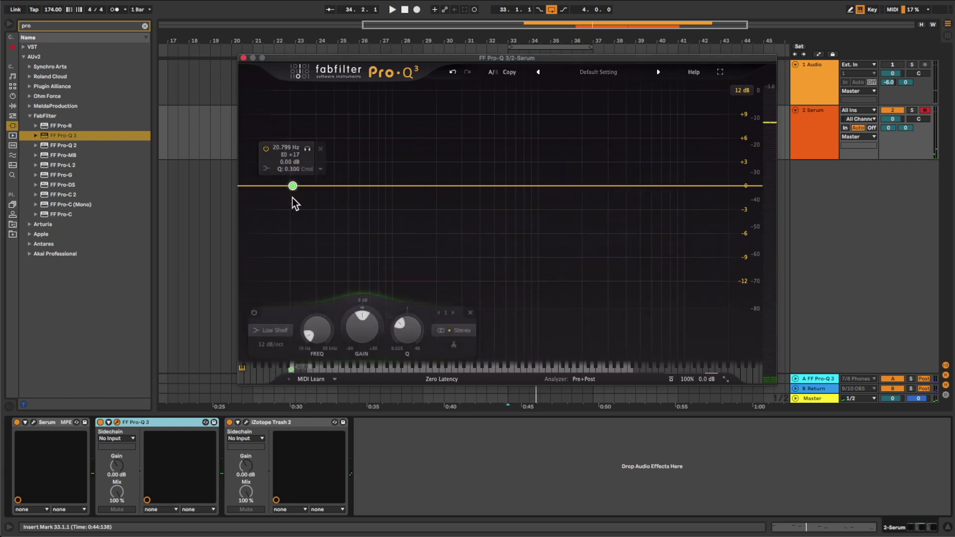
click(320, 148)
click(268, 187)
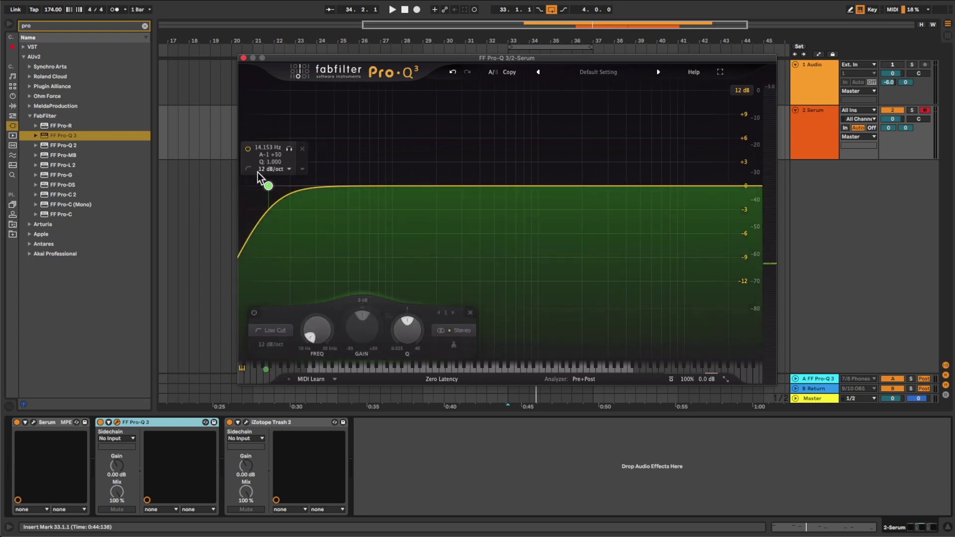
scroll(266, 170, up, 1)
scroll(265, 169, up, 1)
drag(269, 186, 445, 186)
key(space)
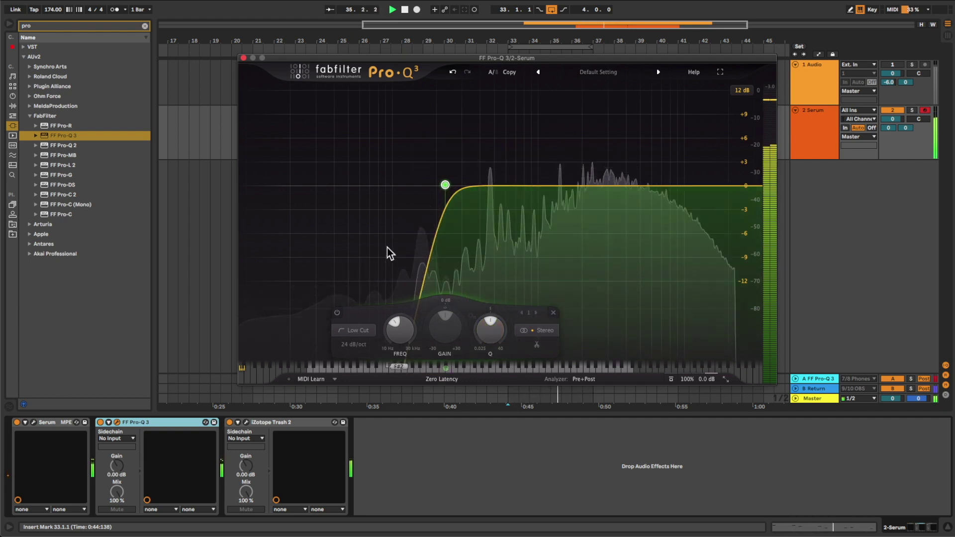
key(space)
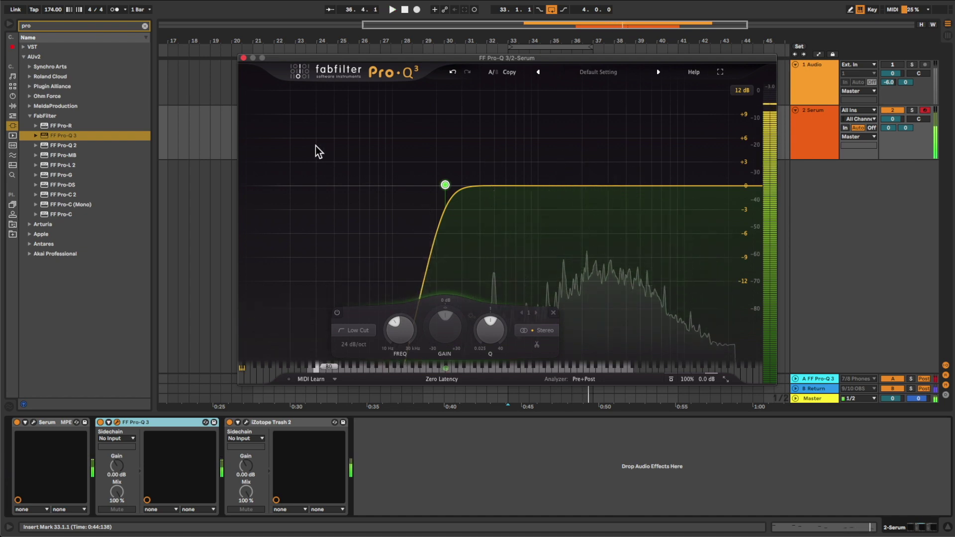
click(363, 452)
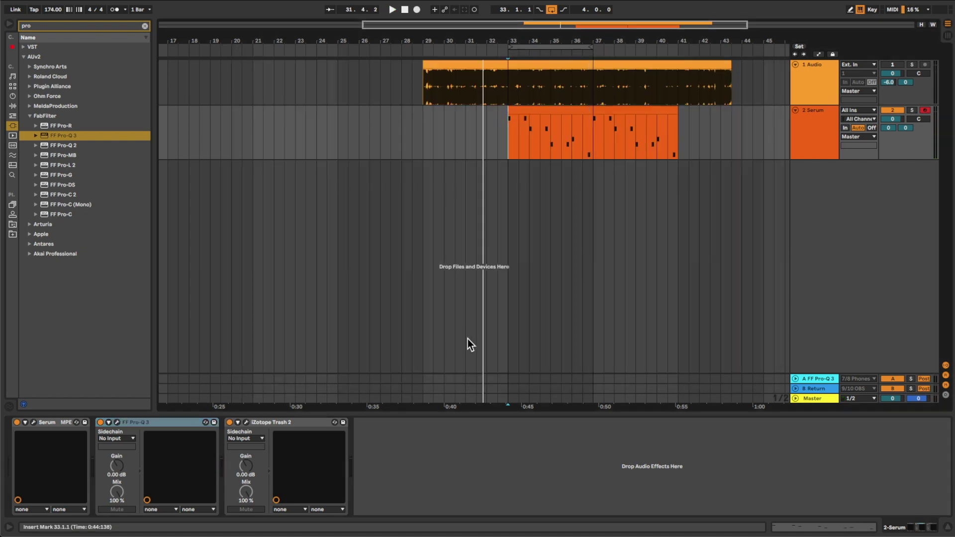